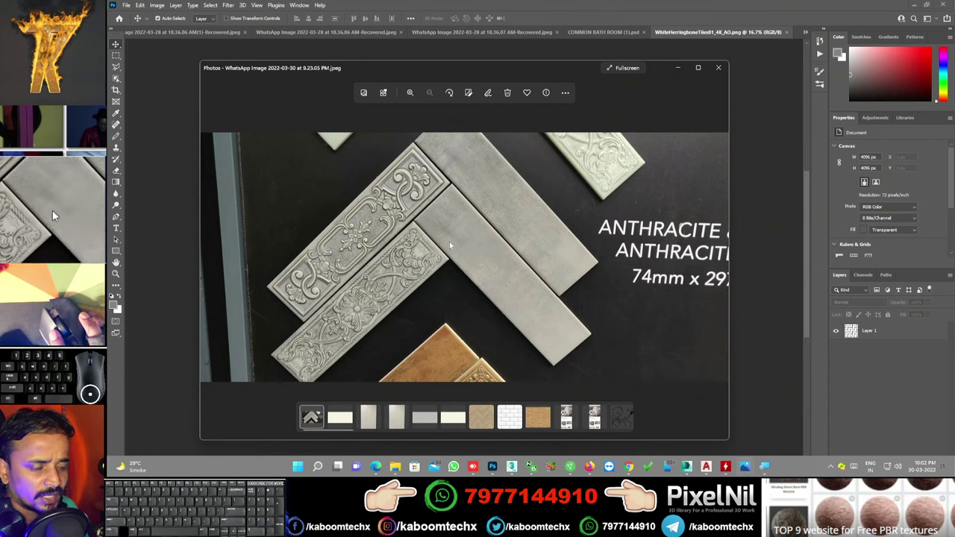
- Minimize the Photos viewer showing the grey tile reference so Photoshop's white herringbone canvas shows
left_click(677, 67)
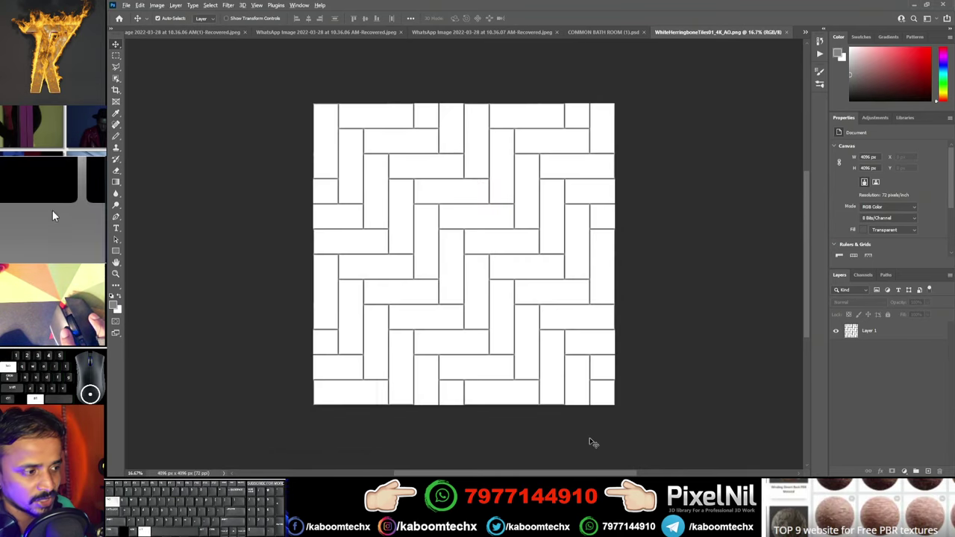
- Switch back to the Photos window showing the WhatsApp grey herringbone tile image
key("alt+Tab")
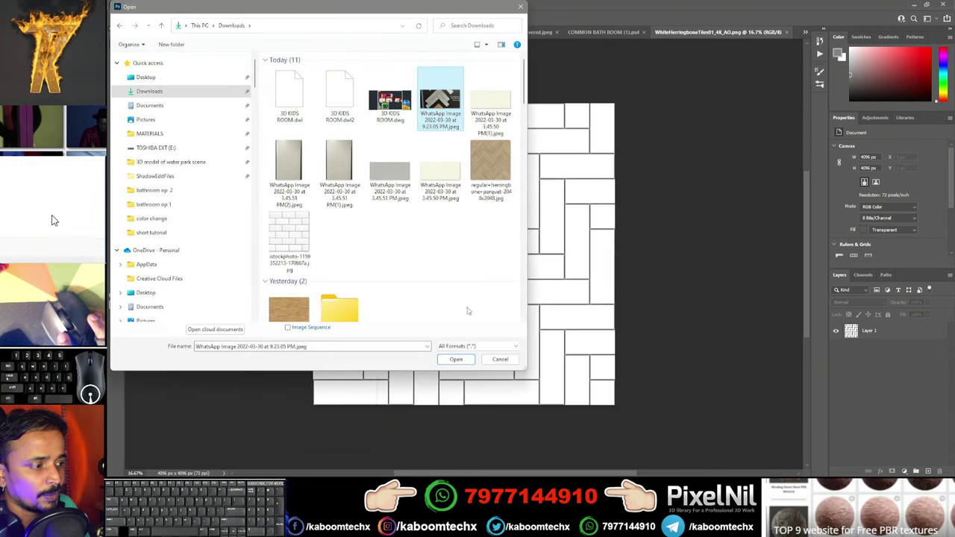
- Open WhatsApp Image 2022-03-30 at 9.23.05 PM.jpeg from Downloads as a 1599 × 795 px document
left_click(457, 360)
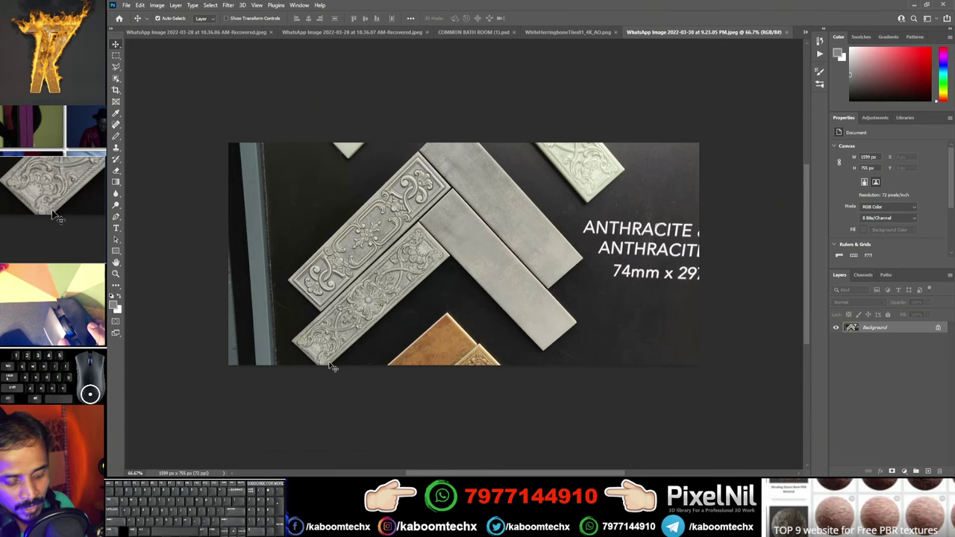
scroll(332, 367, "up", 3)
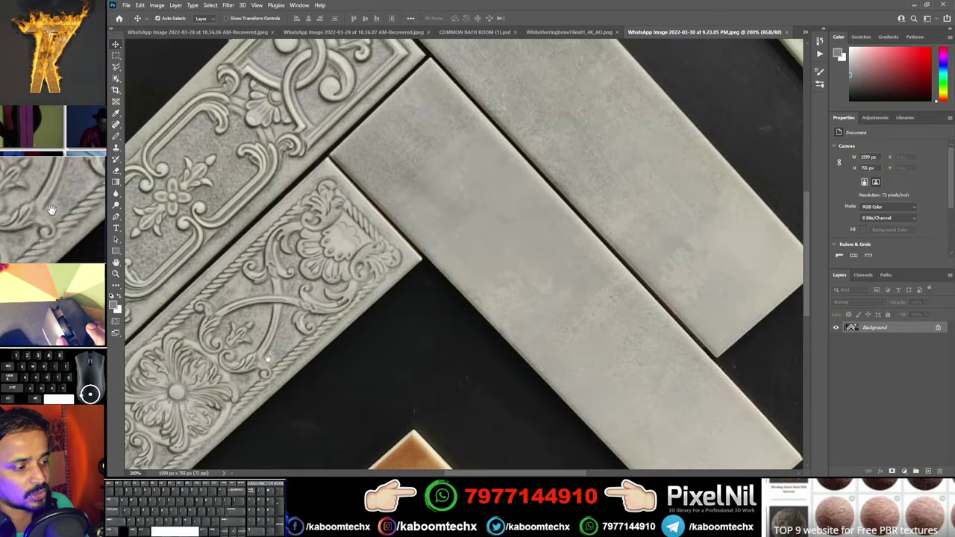
left_click_drag(331, 367, 410, 163)
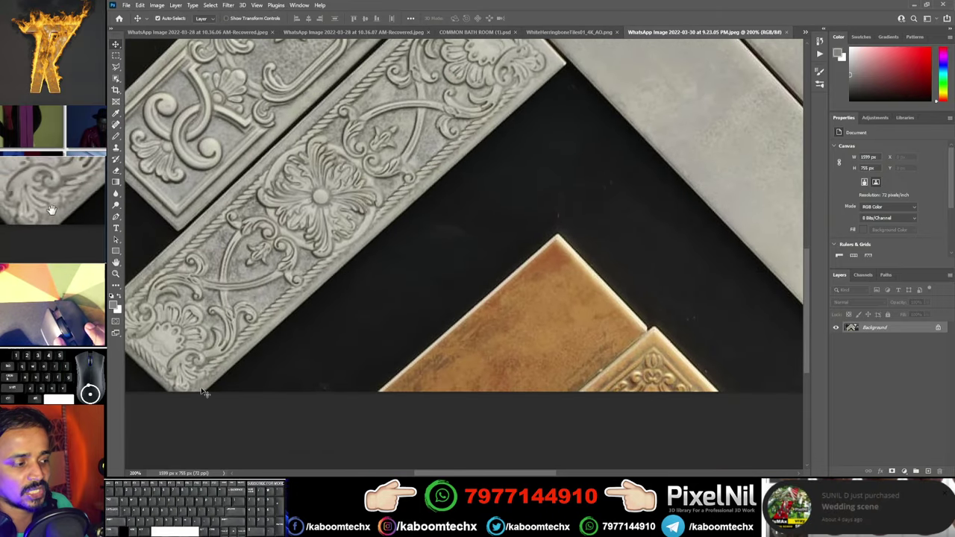
left_click_drag(204, 395, 292, 343)
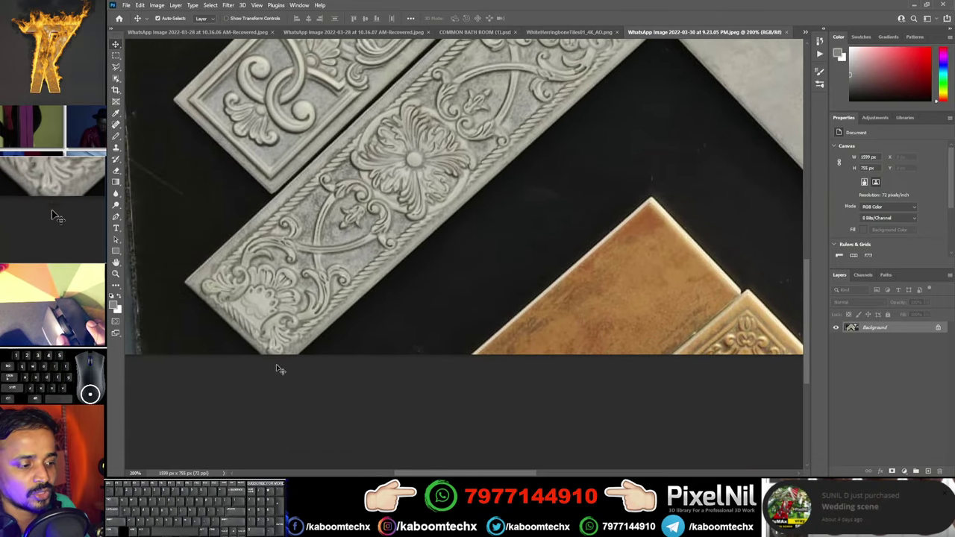
mouse_move(362, 258)
left_mouse_down()
mouse_move(311, 319)
mouse_move(507, 321)
left_mouse_up()
mouse_move(589, 94)
left_mouse_down()
mouse_move(526, 218)
mouse_move(458, 164)
left_mouse_up()
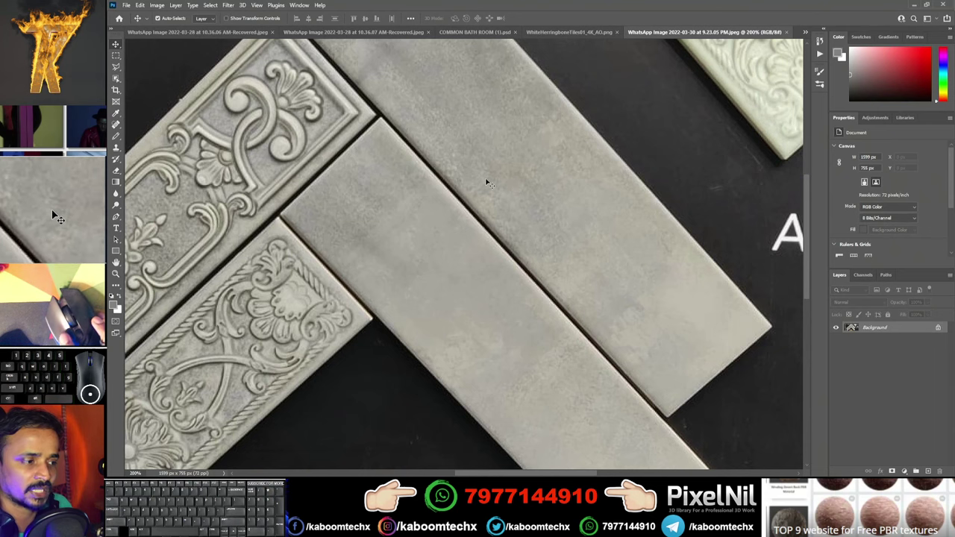
scroll(455, 171, "down", 1)
scroll(429, 210, "down", 1)
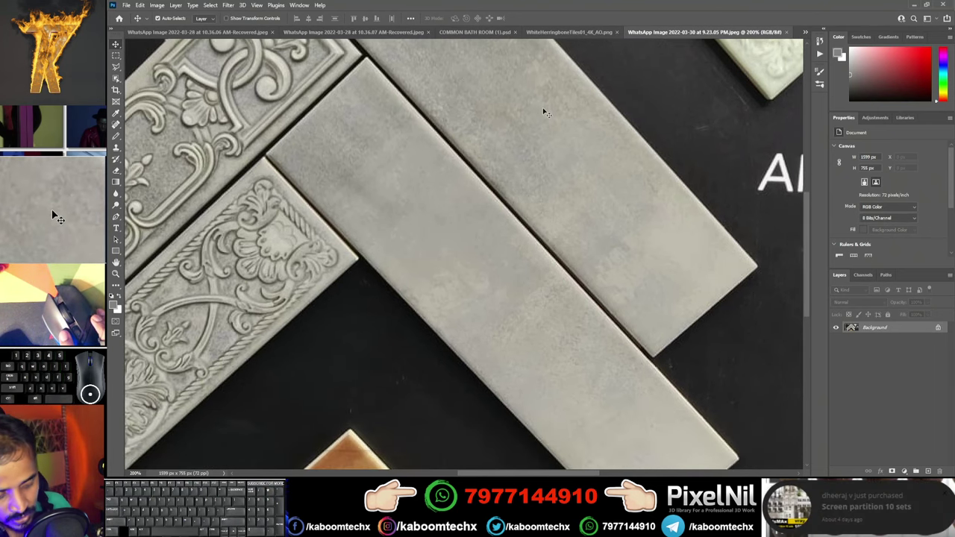
scroll(544, 112, "down", 3)
scroll(542, 111, "down", 2)
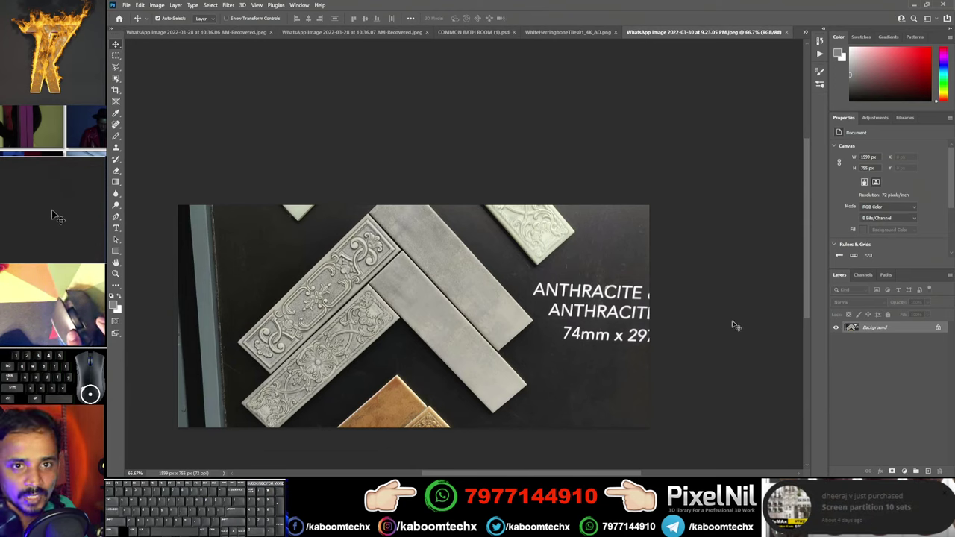
scroll(143, 97, "down", 5)
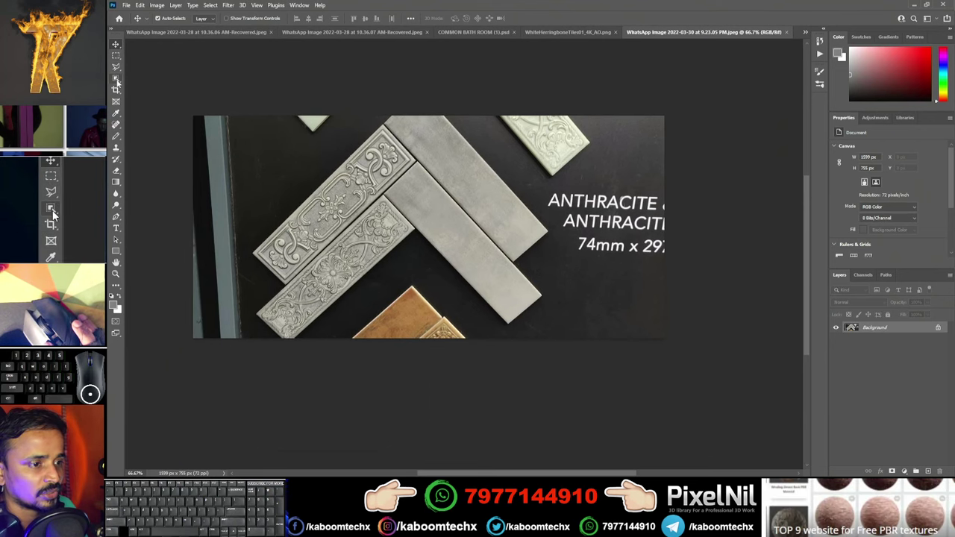
left_click(115, 91)
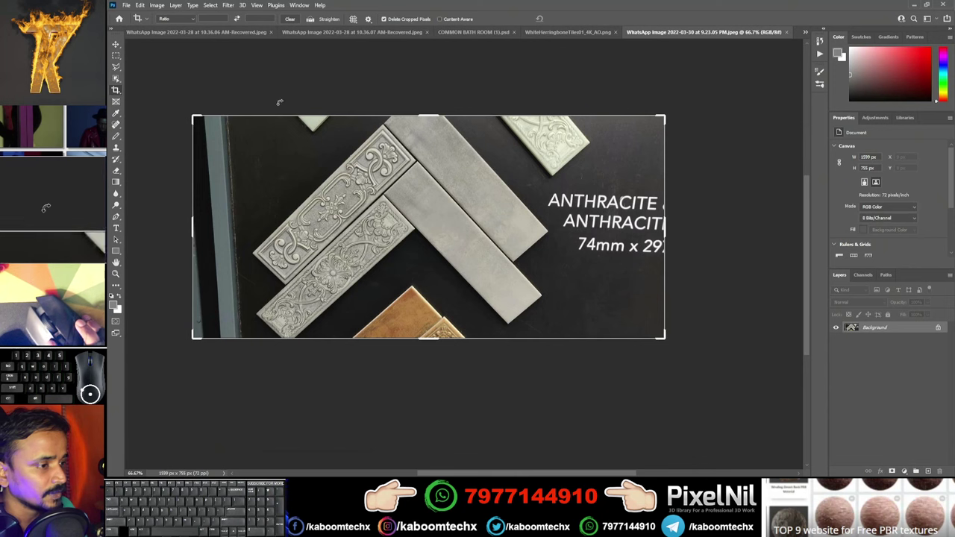
- Crop the tile photo to 1089 × 974 px, trimming both sides and adding white canvas above and below
left_click_drag(193, 226, 221, 237)
left_click_drag(436, 339, 436, 357)
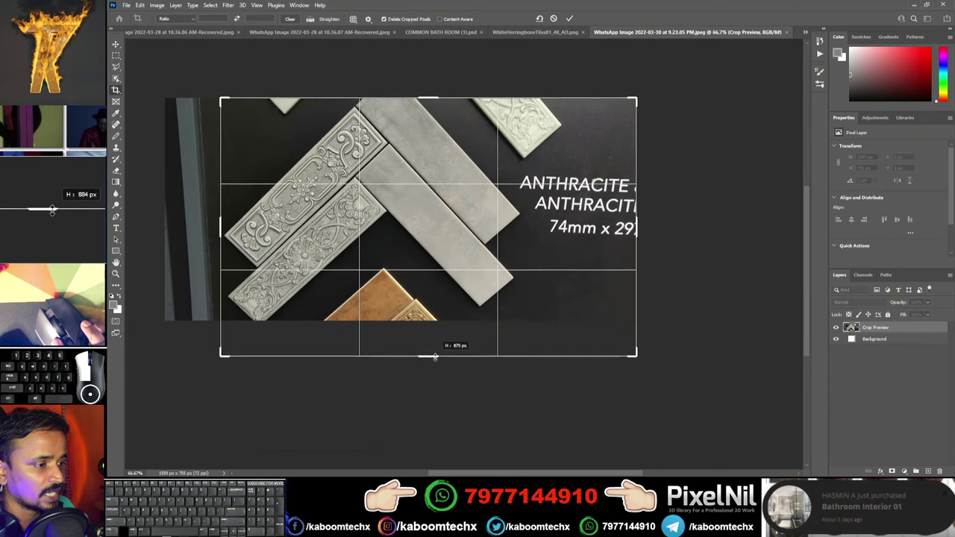
left_click_drag(440, 103, 440, 84)
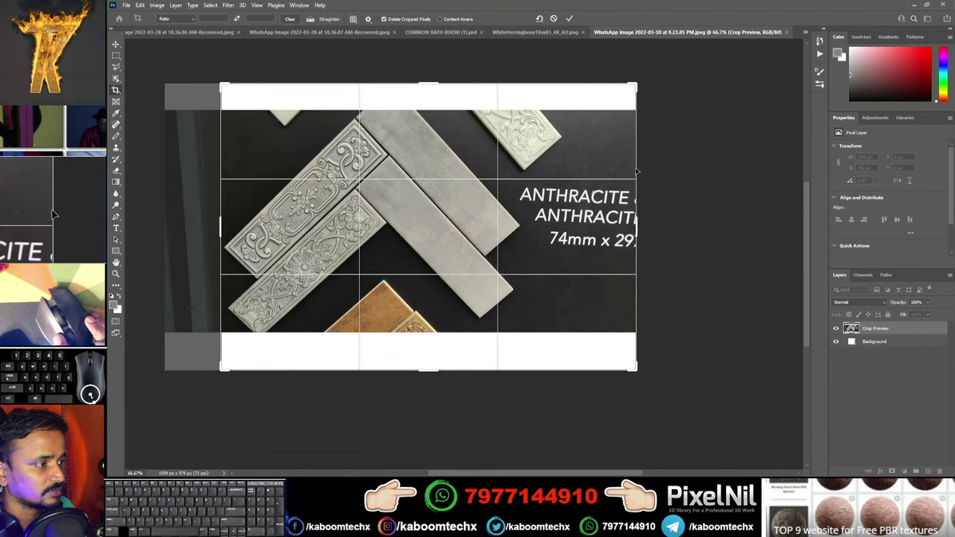
left_click_drag(638, 225, 545, 226)
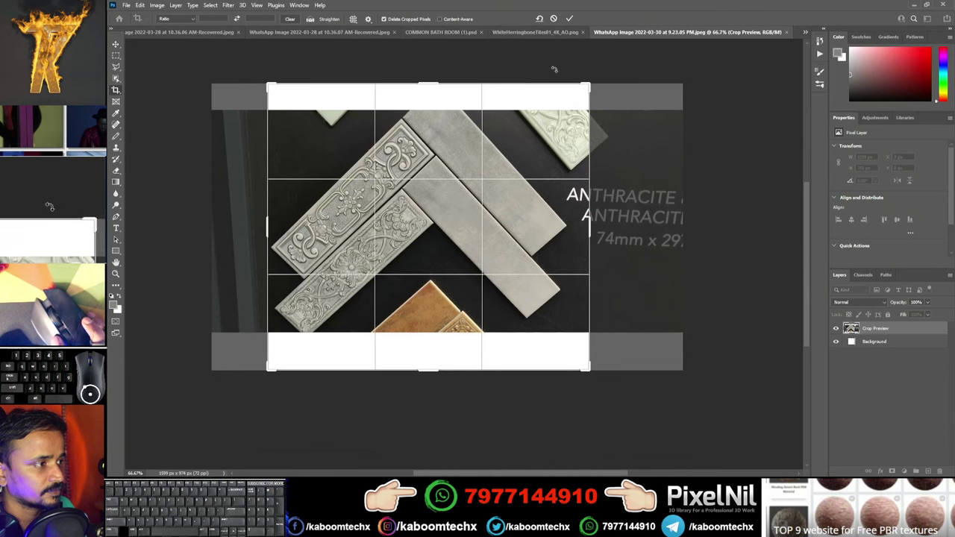
left_click(570, 19)
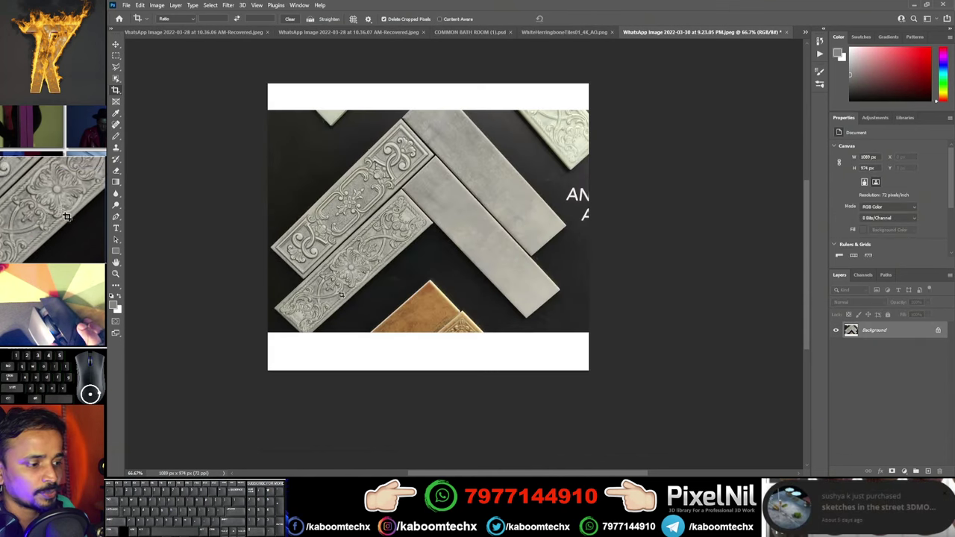
- Zoom to 300% and pan to the ornate carved tile's lower-left end
scroll(378, 274, "up", 1)
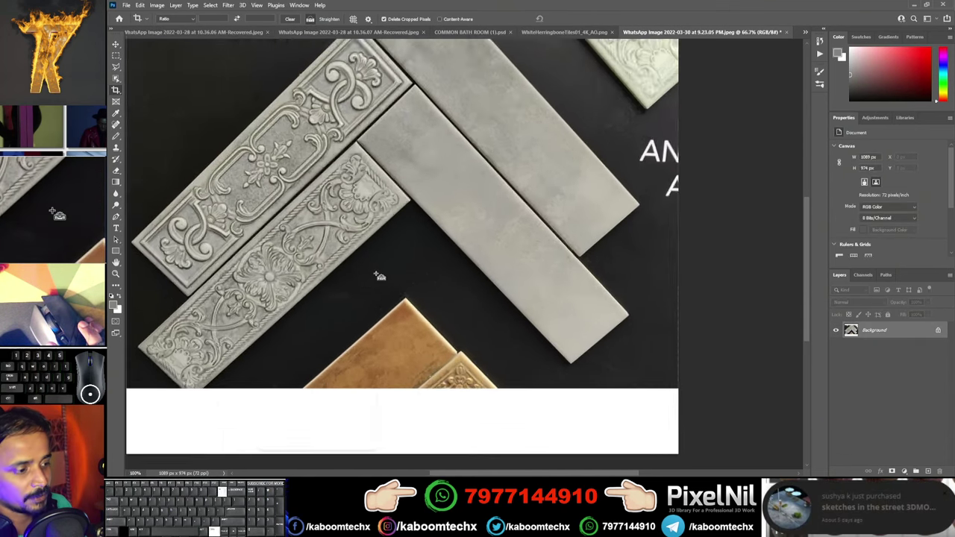
scroll(379, 273, "up", 1)
scroll(378, 274, "up", 1)
scroll(363, 271, "up", 1)
left_click_drag(362, 271, 359, 289)
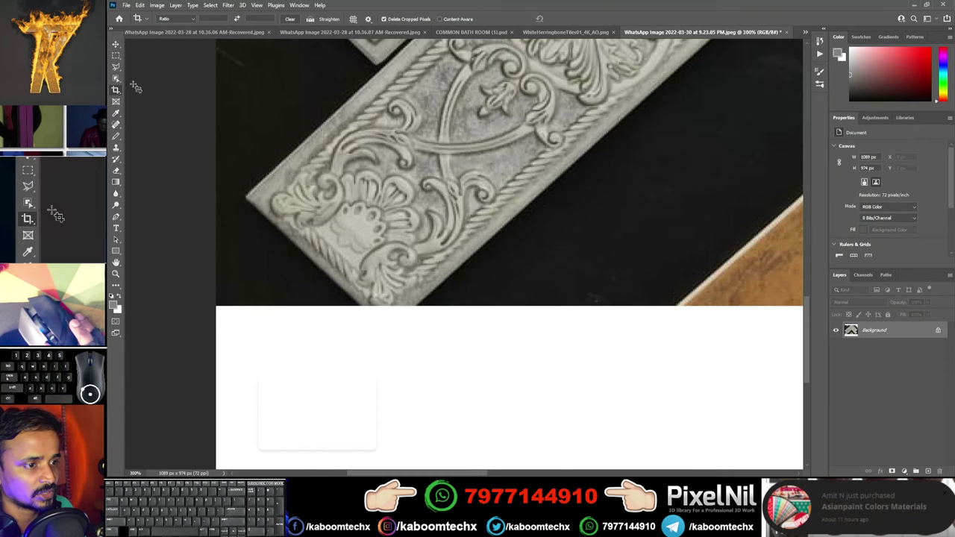
left_click_drag(588, 124, 513, 252)
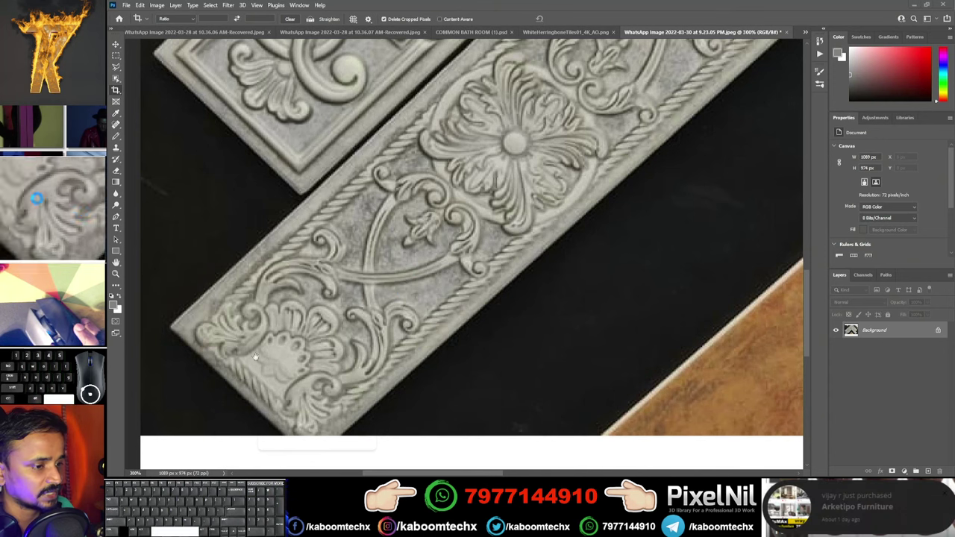
left_click(118, 45)
- Duplicate the Background layer and copy the carved tile's corner end onto a new Layer 2
key("ctrl+j")
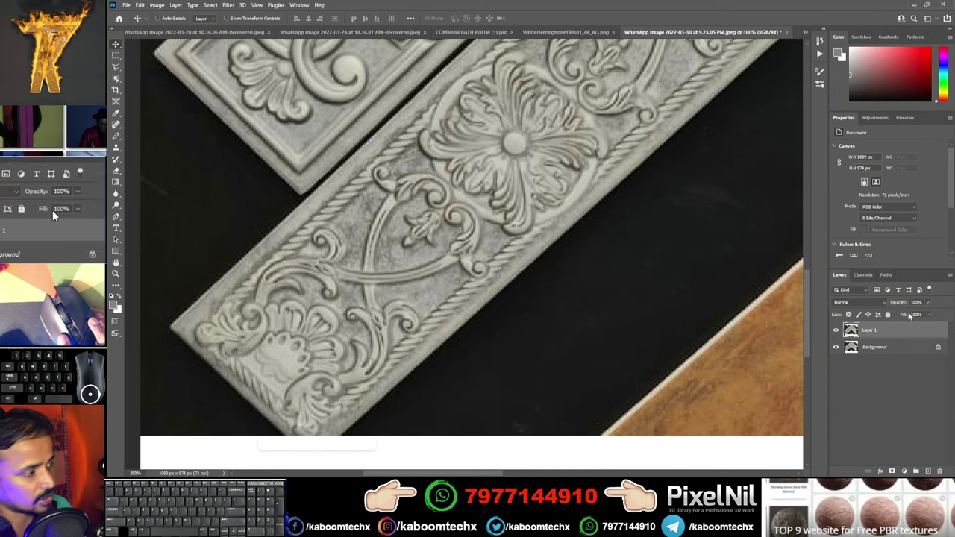
left_click(115, 66)
scroll(252, 293, "down", 2)
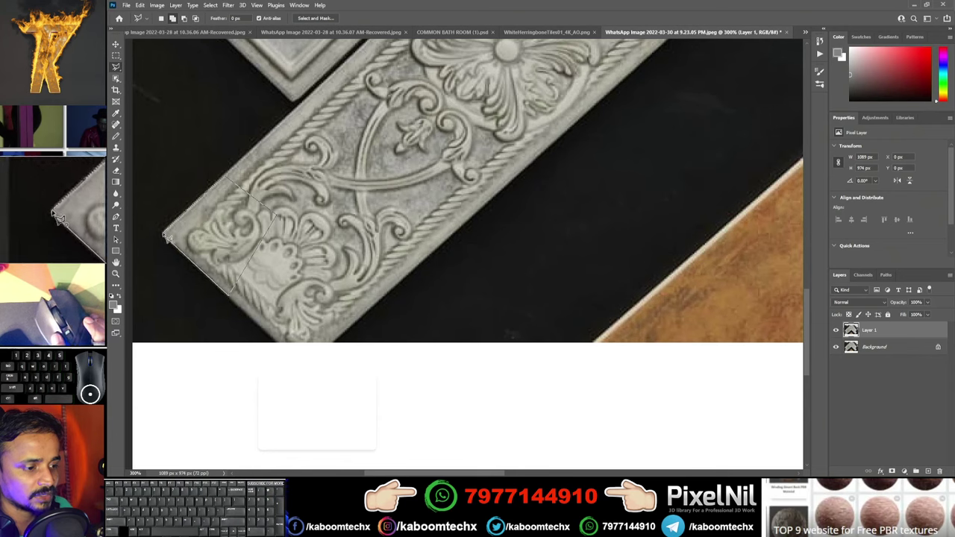
left_click(166, 236)
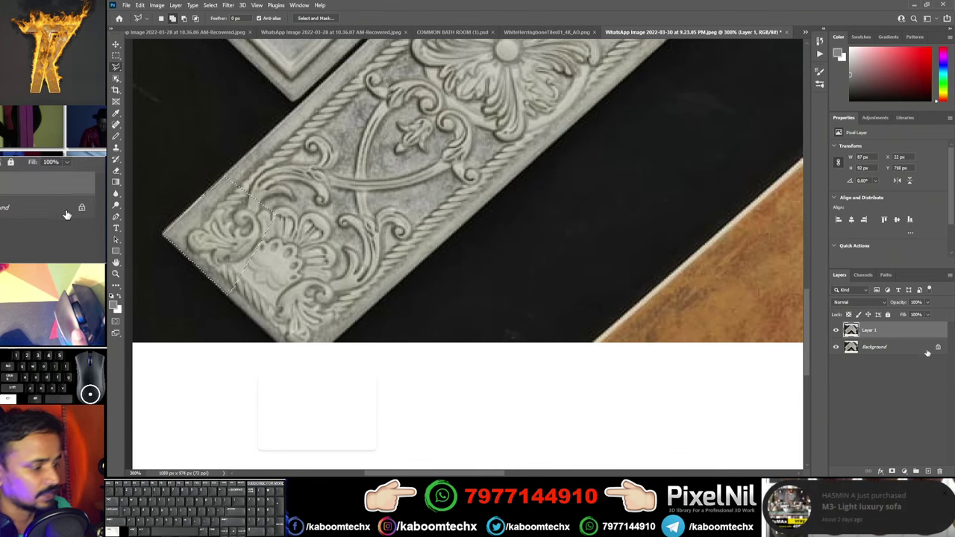
key("ctrl+j")
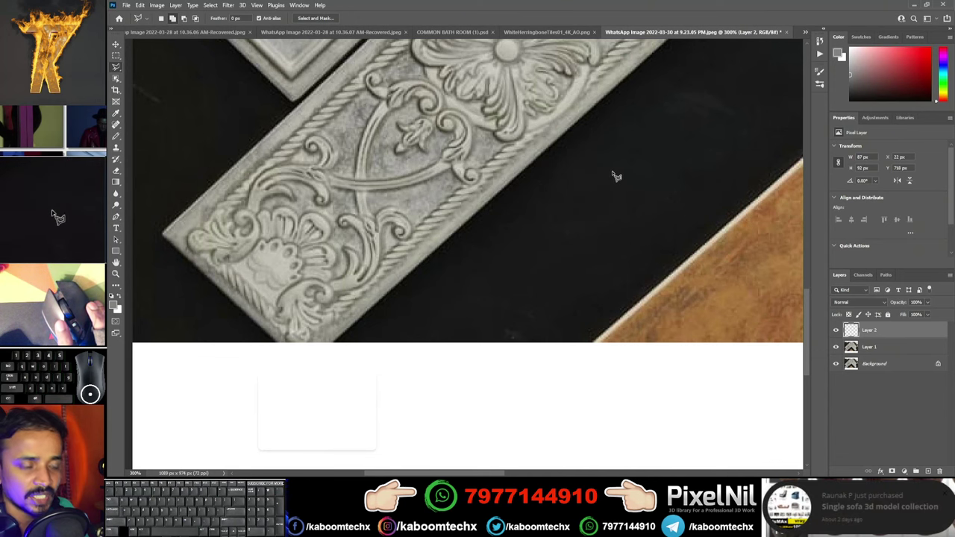
key("Escape")
- Move the copied patch toward the tile corner and mirror it horizontally
key("v")
key("ctrl+t")
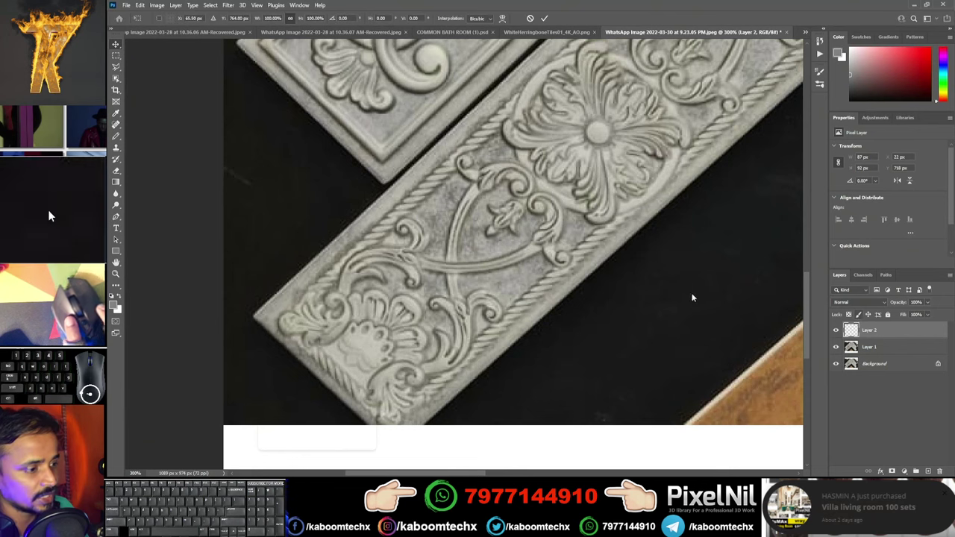
left_click_drag(325, 291, 416, 342)
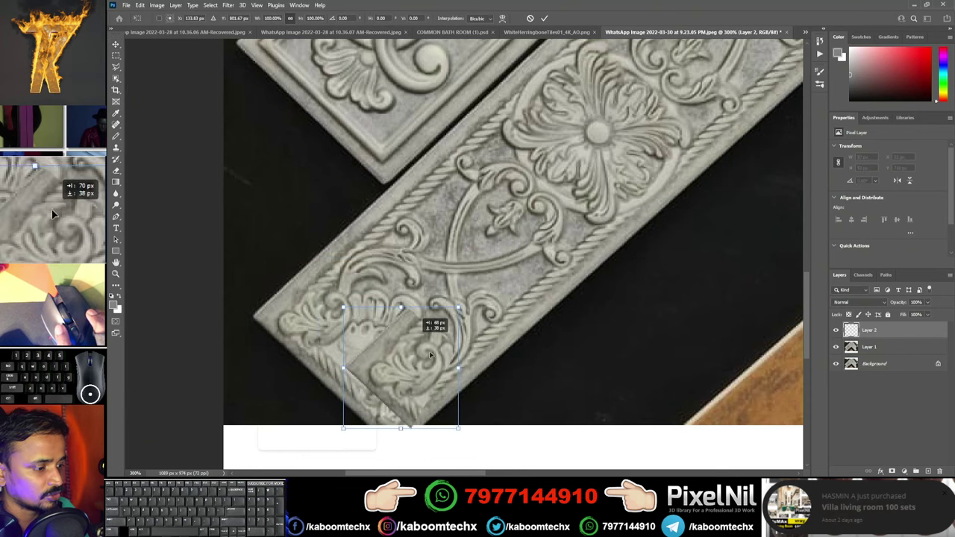
mouse_move(497, 368)
left_mouse_down()
mouse_move(466, 243)
mouse_move(467, 251)
left_mouse_up()
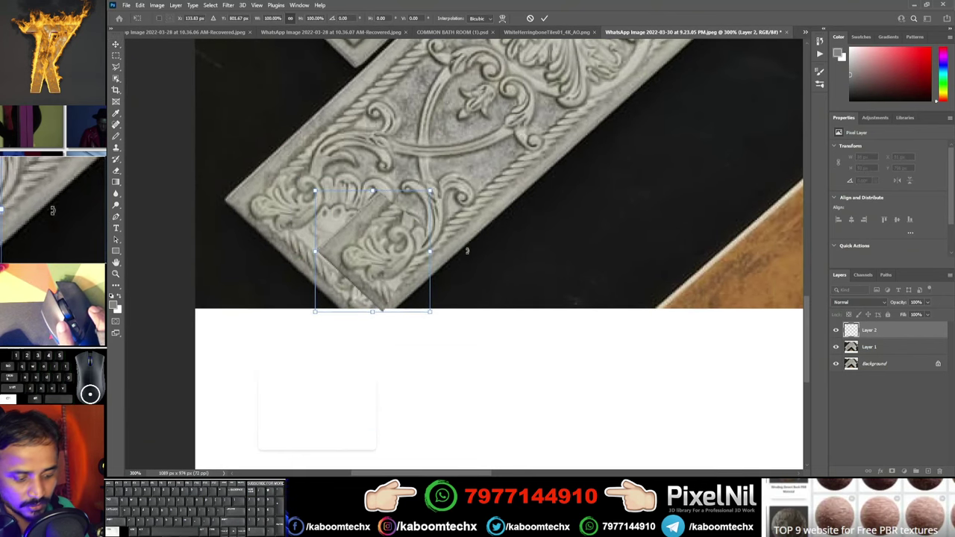
right_click(392, 246)
left_click(438, 406)
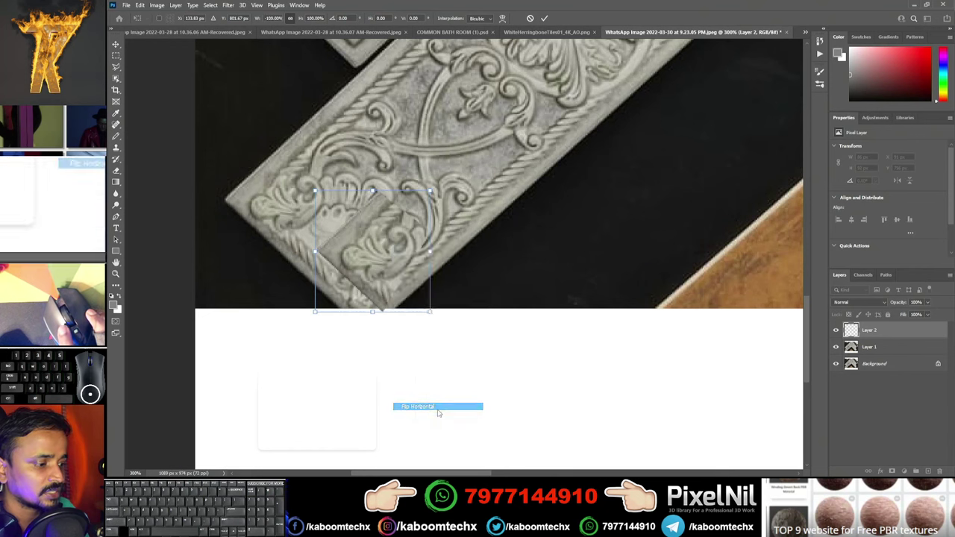
right_click(401, 242)
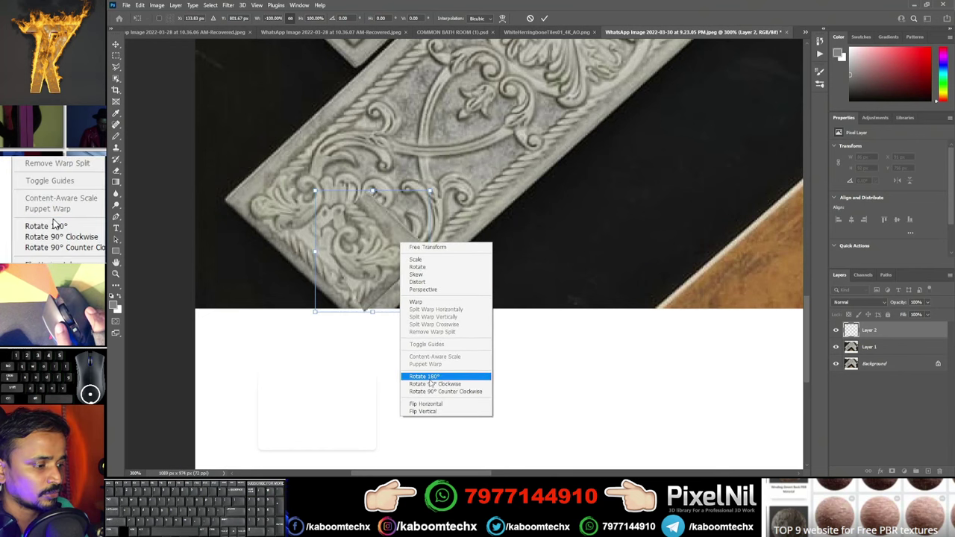
left_click(431, 411)
left_click_drag(403, 242, 401, 303)
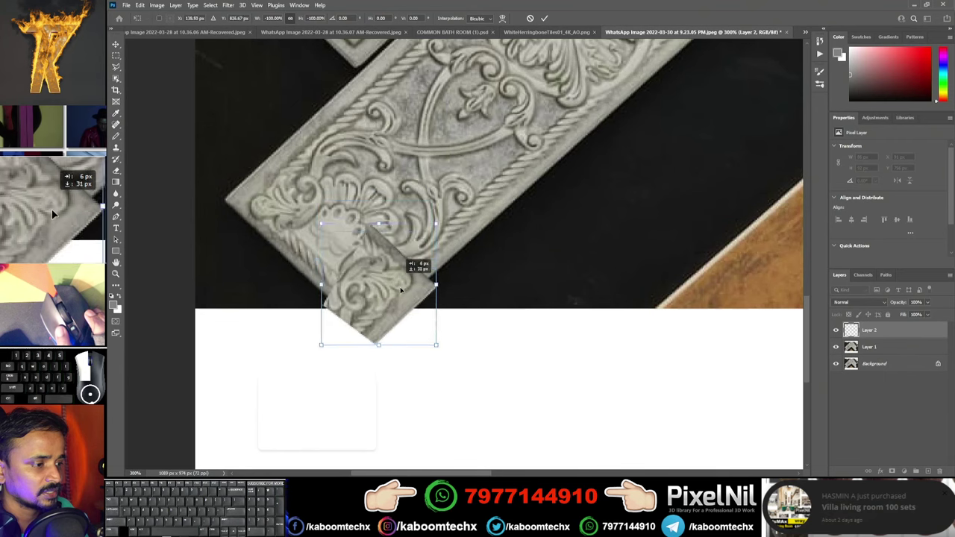
key("ctrl+z")
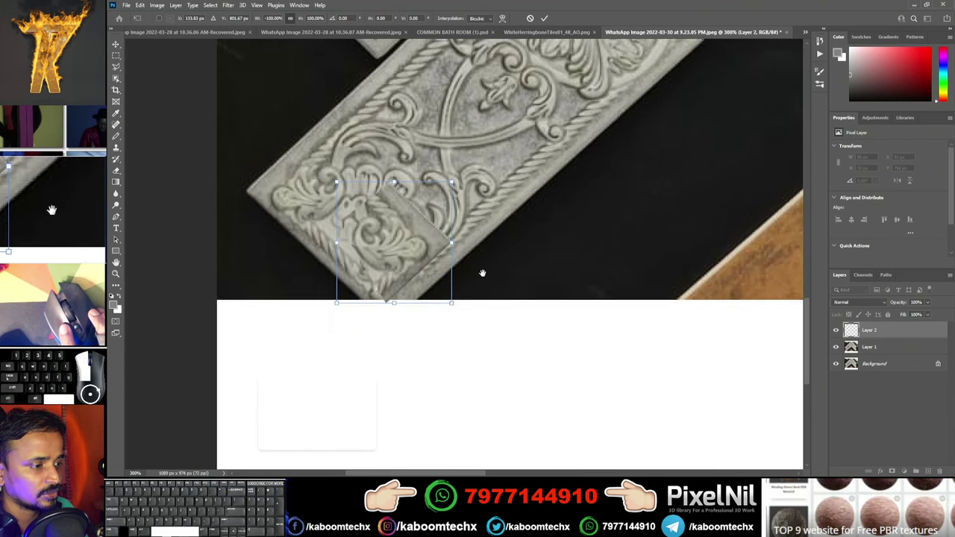
- Rotate and align the patch over the tile's lower corner at 73% opacity
left_click_drag(453, 284, 503, 264)
mouse_move(489, 163)
left_mouse_down()
mouse_move(527, 364)
mouse_move(538, 331)
left_mouse_up()
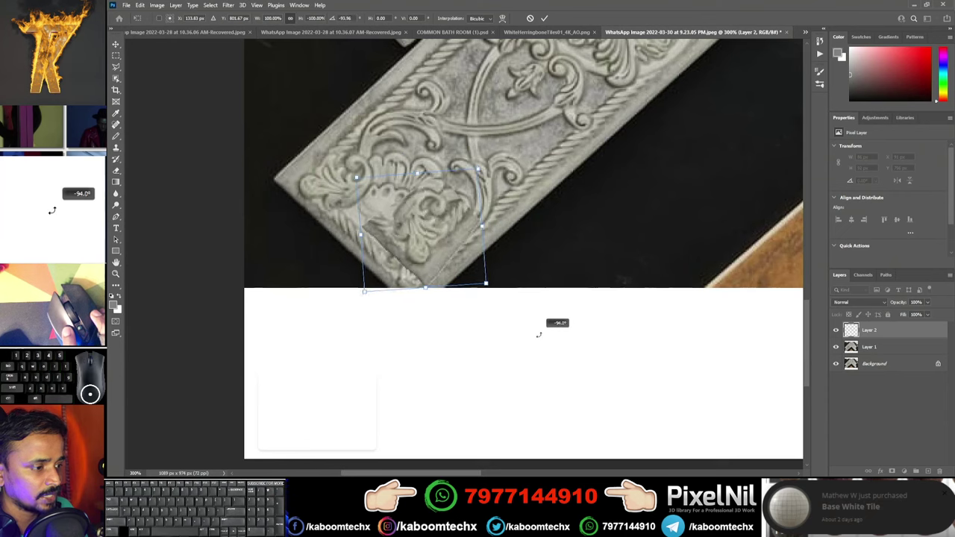
mouse_move(422, 230)
left_mouse_down()
mouse_move(422, 267)
mouse_move(417, 261)
left_mouse_up()
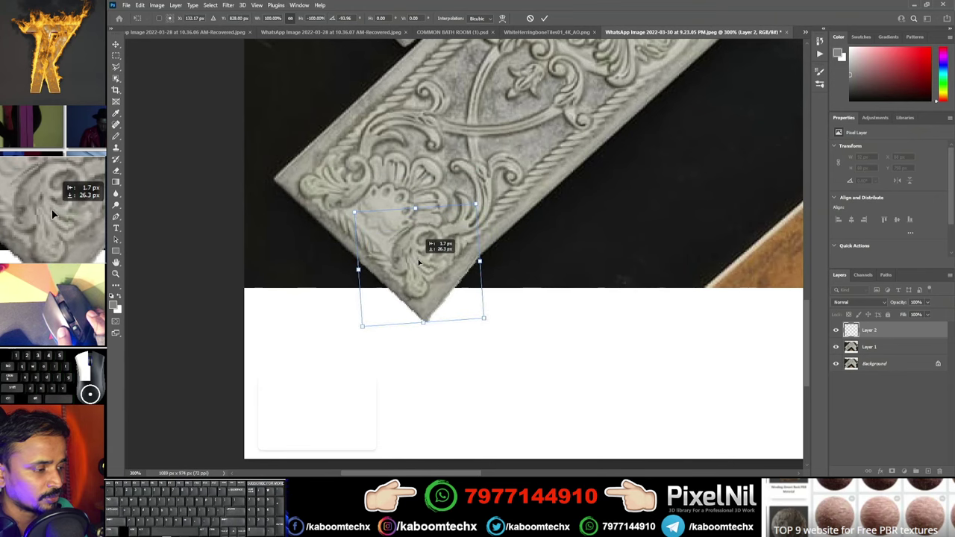
left_click_drag(417, 261, 418, 263)
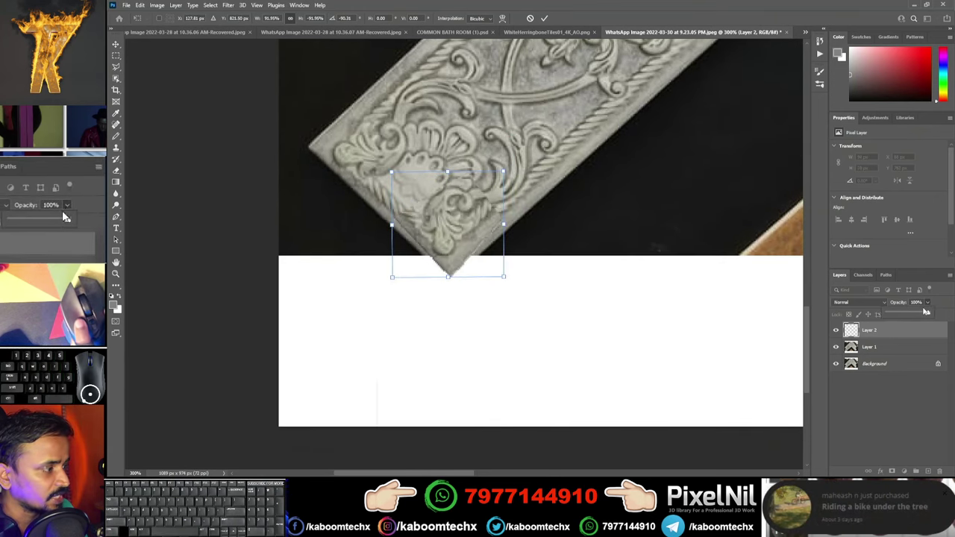
left_click_drag(907, 313, 887, 309)
scroll(477, 216, "down", 1)
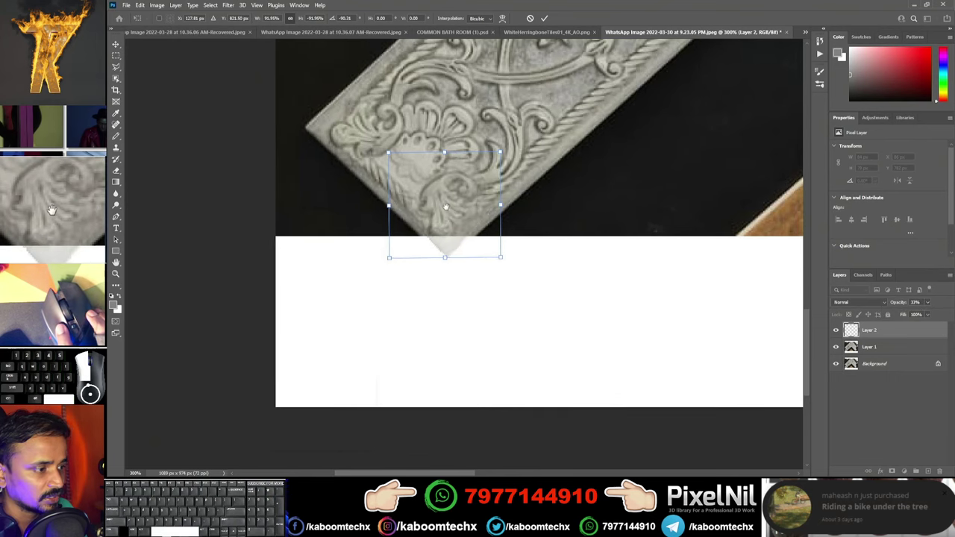
scroll(448, 202, "down", 1)
scroll(437, 192, "up", 1)
scroll(438, 192, "up", 1)
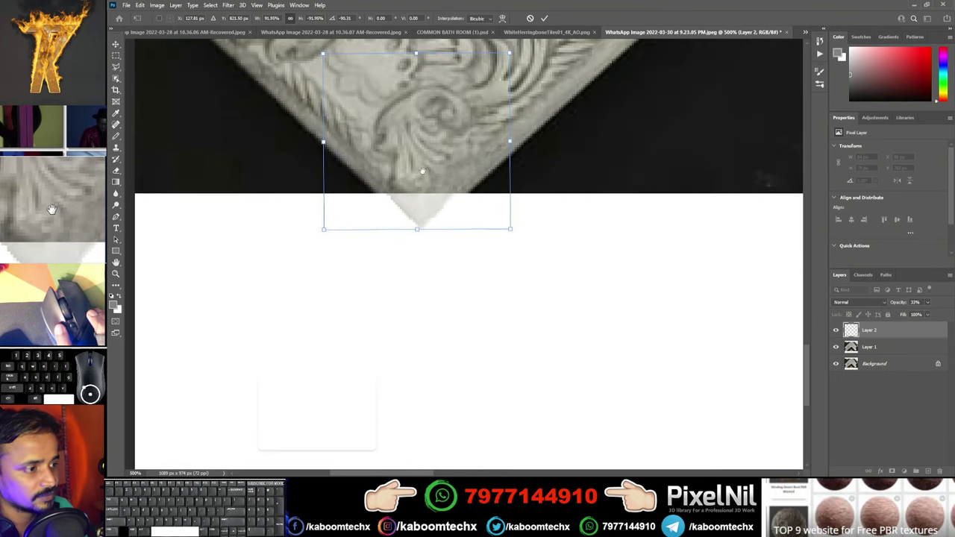
scroll(425, 202, "up", 1)
mouse_move(417, 188)
left_mouse_down()
mouse_move(417, 215)
mouse_move(414, 198)
left_mouse_up()
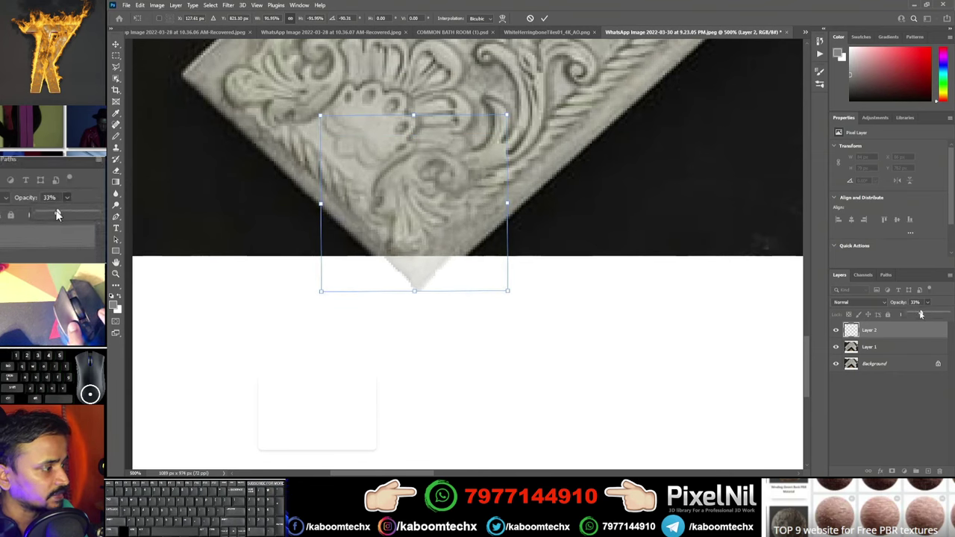
left_click_drag(934, 315, 930, 315)
key("Return")
- Stretch and slightly skew the patch to fit the tile's pointed end
mouse_move(401, 169)
left_mouse_down()
mouse_move(420, 248)
mouse_move(419, 186)
left_mouse_up()
key("ctrl+t")
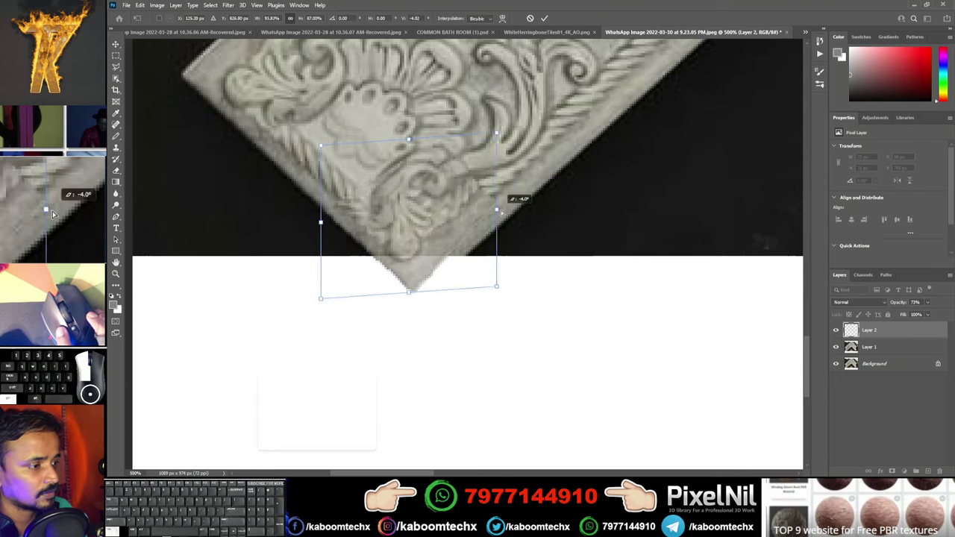
left_click_drag(496, 217, 503, 253)
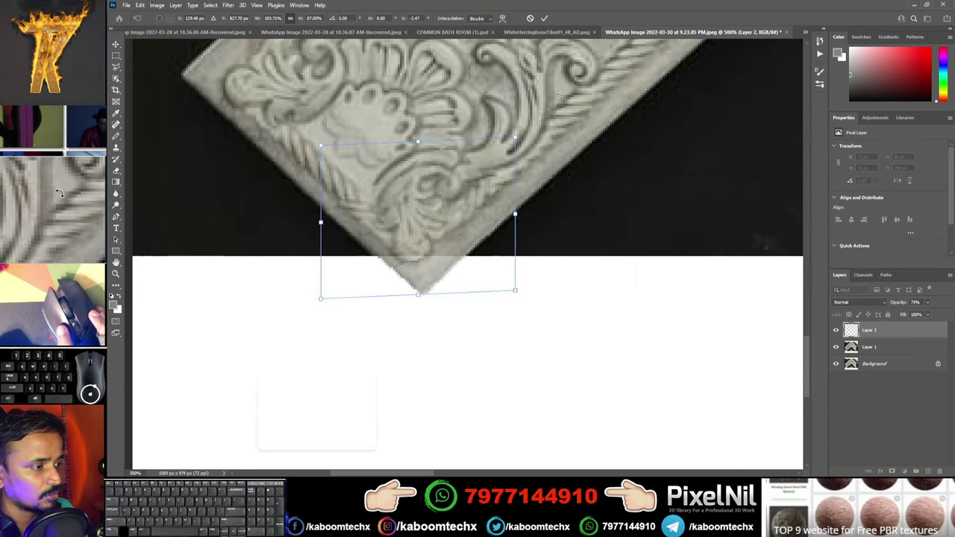
left_click(545, 18)
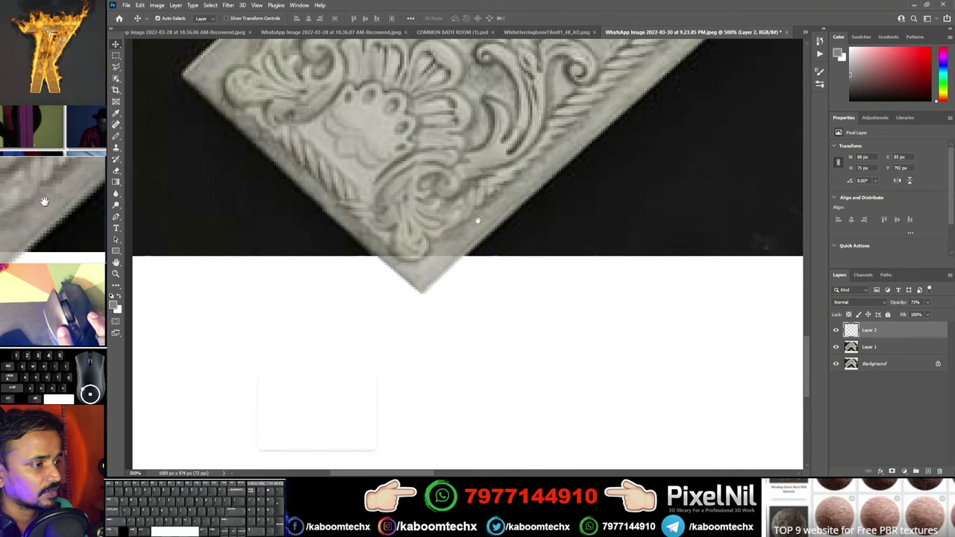
- Restore the corner patch to 100% opacity and soften its edges with a small eraser
left_click_drag(427, 180, 427, 239)
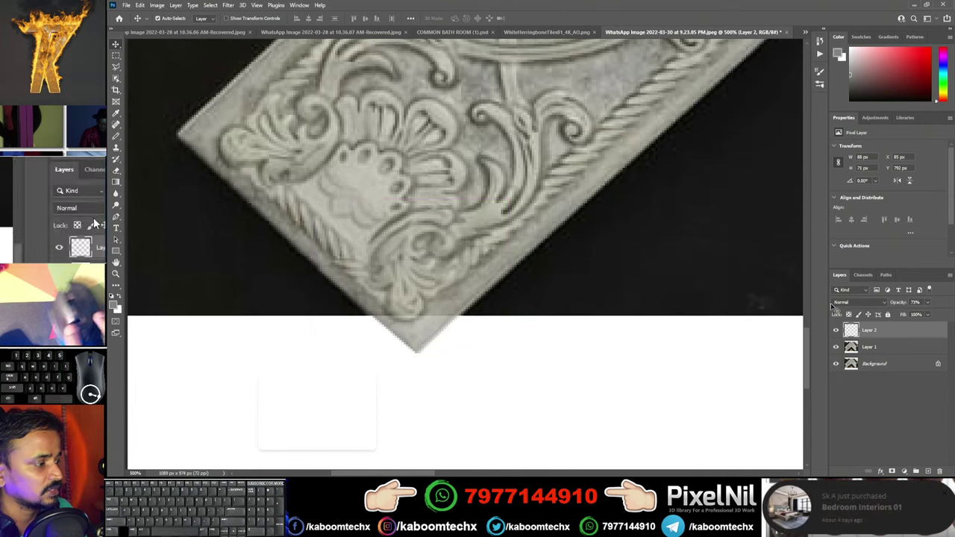
left_click_drag(935, 315, 939, 314)
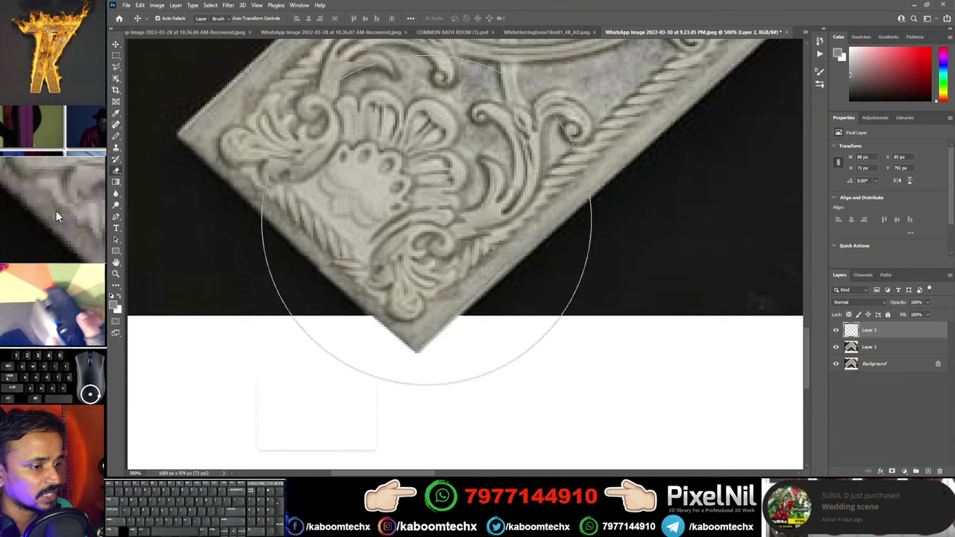
key("bracketleft")
key("bracketleft")
key("bracketleft")
key("bracketleft")
key("bracketleft")
key("bracketleft")
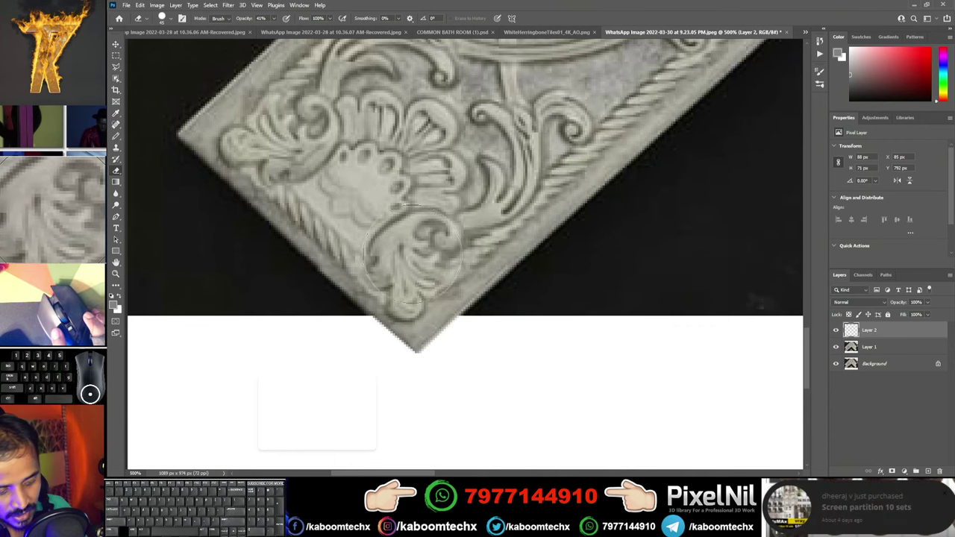
scroll(418, 257, "down", 2)
scroll(433, 261, "down", 2)
scroll(455, 267, "down", 2)
scroll(468, 269, "up", 2)
scroll(470, 266, "up", 1)
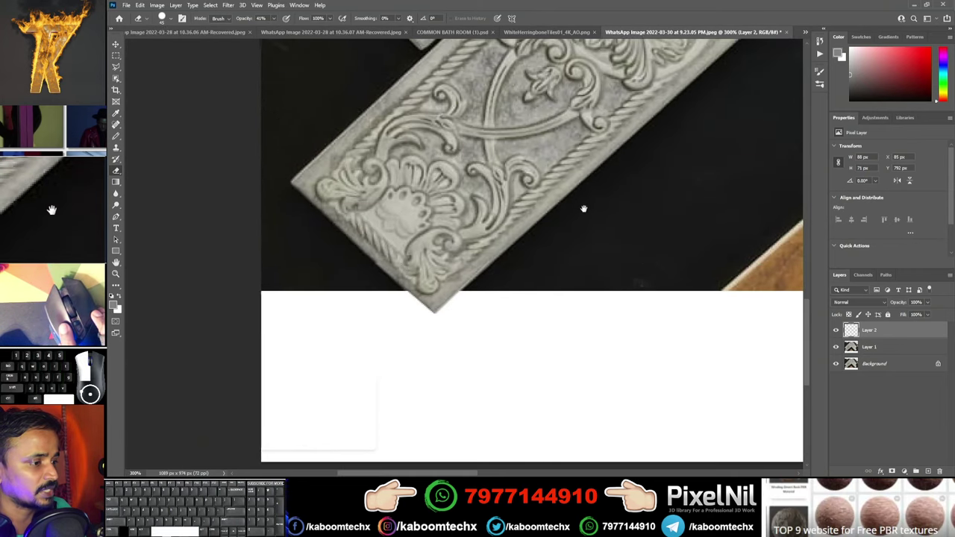
left_click_drag(582, 207, 512, 177)
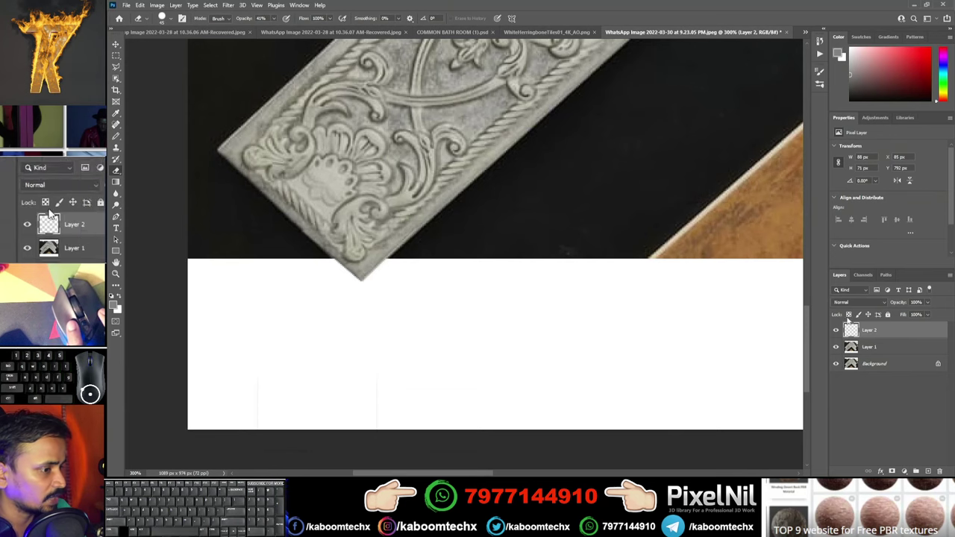
- Hide the patch to compare with the original, then view the plain grey tiles at 100%
left_click(836, 331)
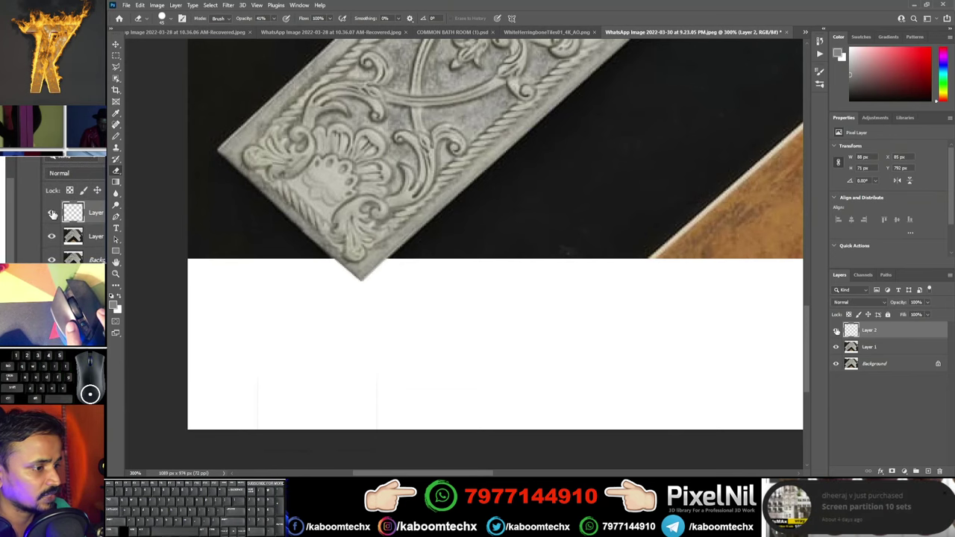
left_click_drag(387, 165, 368, 236)
mouse_move(507, 163)
left_mouse_down()
mouse_move(520, 140)
mouse_move(298, 367)
left_mouse_up()
scroll(367, 217, "up", 2)
scroll(276, 172, "up", 3)
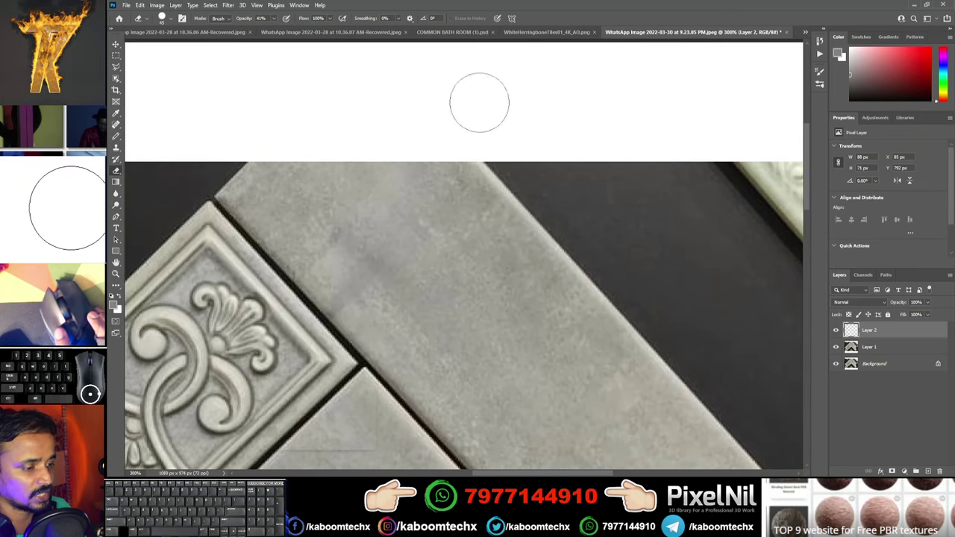
key("ctrl+minus")
key("ctrl+minus")
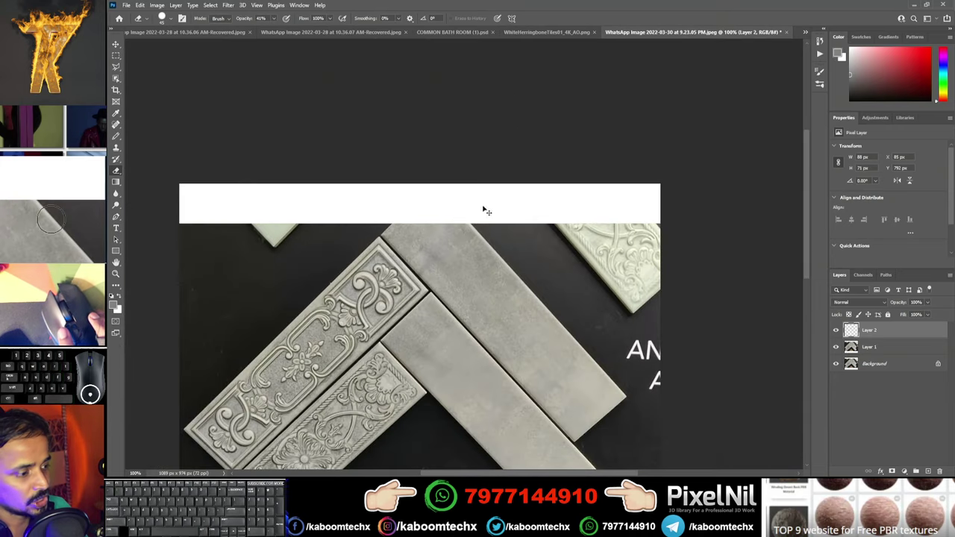
- Trace a straight-edged outline around the lower plain grey tile and make Layer 1 active
left_click_drag(450, 330, 313, 211)
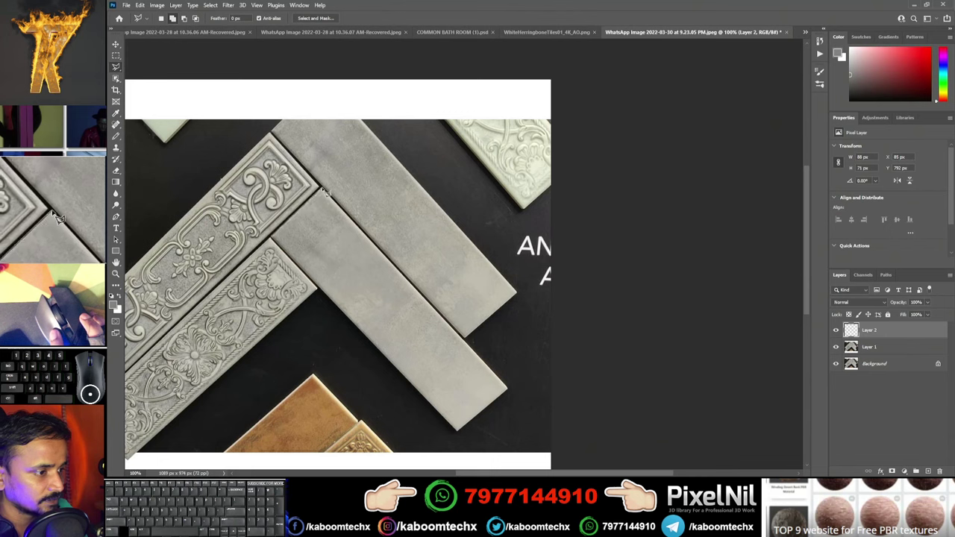
key("Escape")
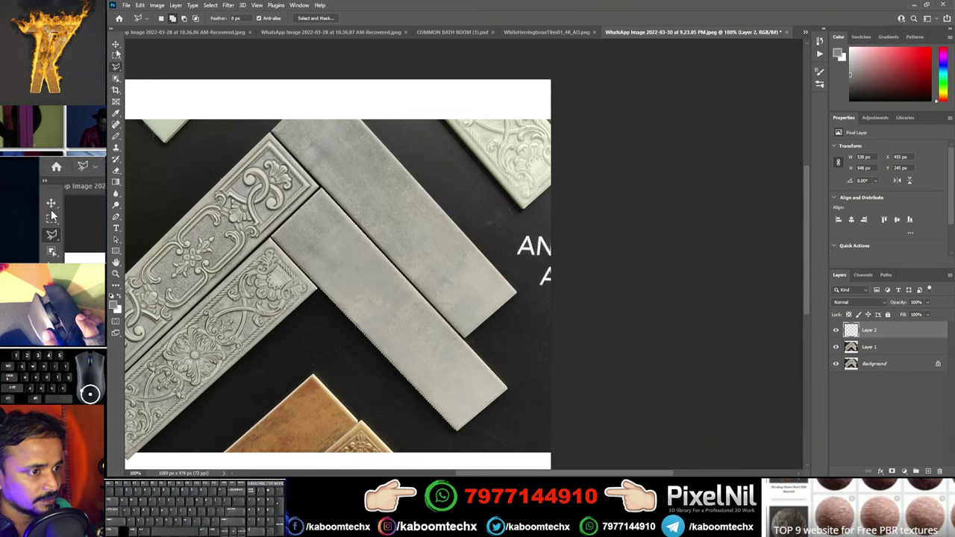
left_click(886, 348)
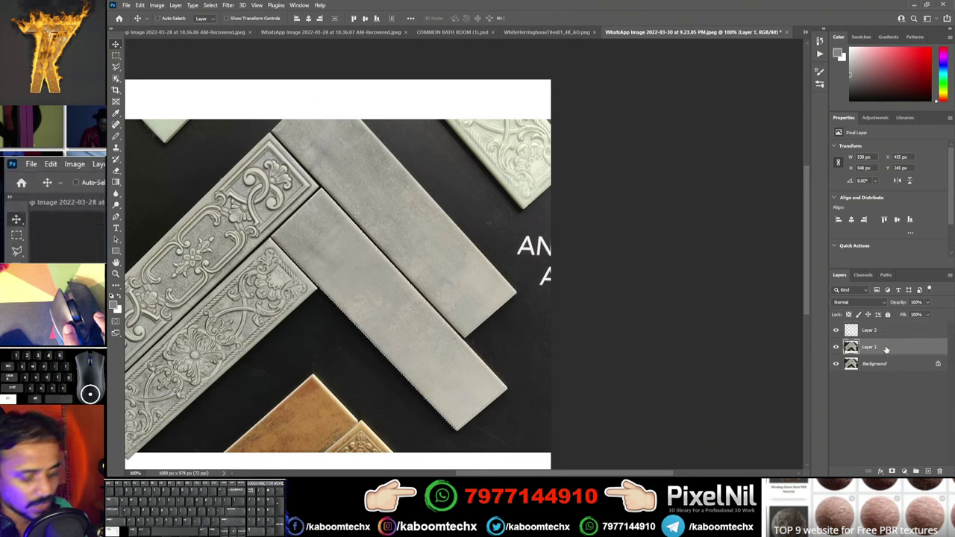
- Copy the selected grey tile to Layer 3 and move it up to the image's top edge
key("ctrl+j")
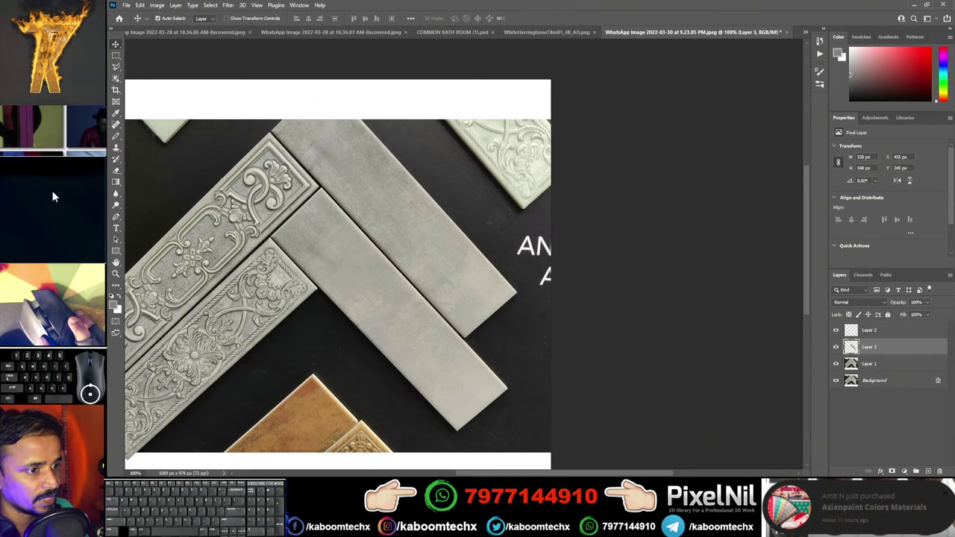
left_click_drag(332, 254, 331, 144)
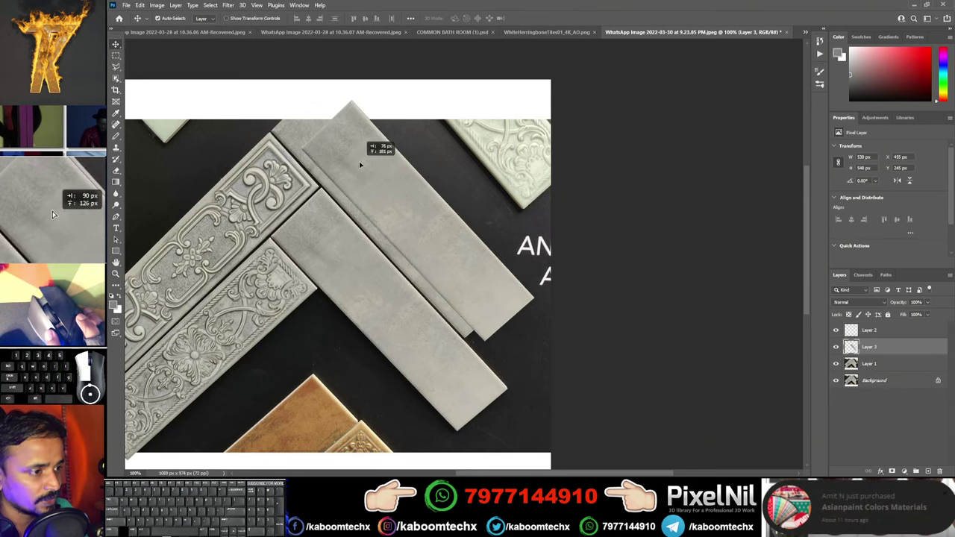
left_click_drag(329, 146, 331, 145)
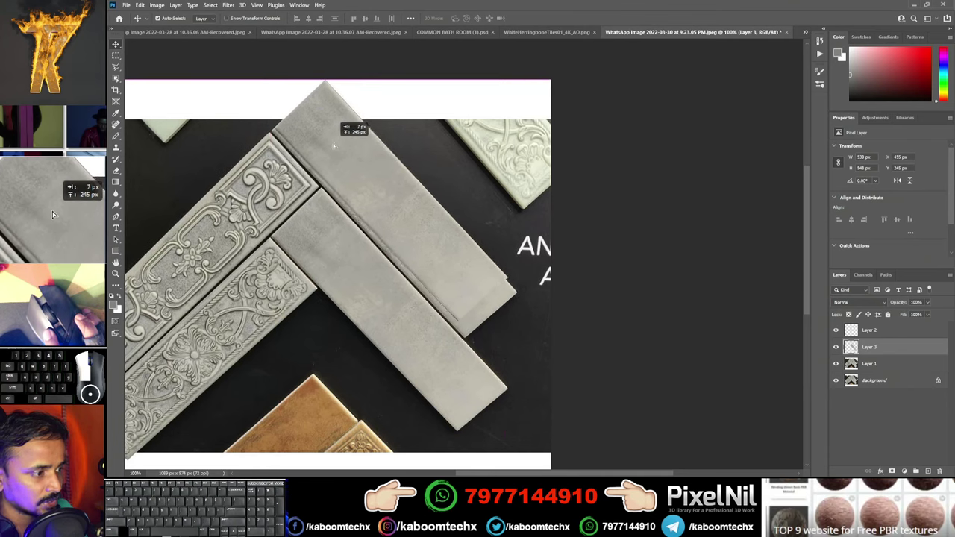
left_click_drag(331, 146, 334, 146)
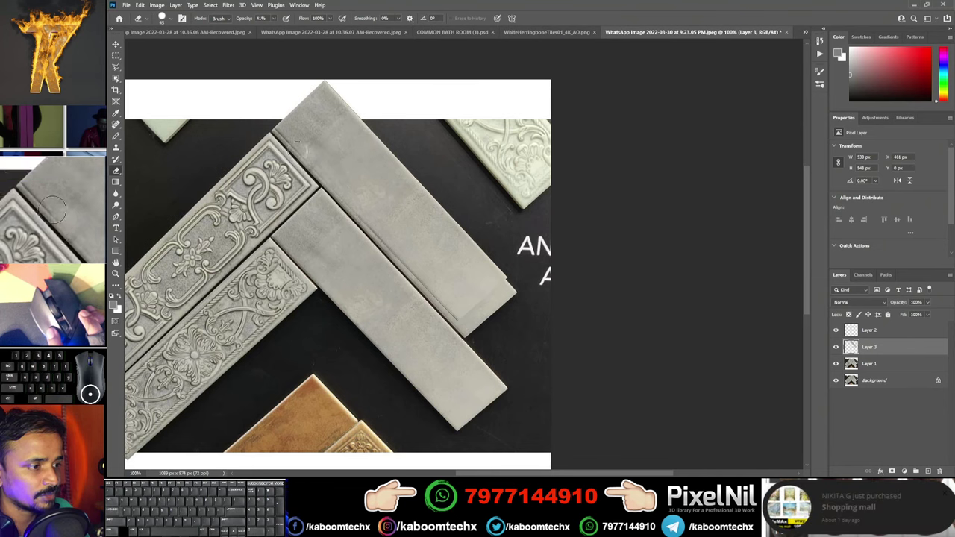
- Erase the light seam streaks on the copied tile, then zoom out to 50%
key("6")
key("5")
mouse_move(358, 205)
left_mouse_down()
mouse_move(411, 272)
mouse_move(478, 313)
left_mouse_up()
left_click_drag(448, 224, 377, 171)
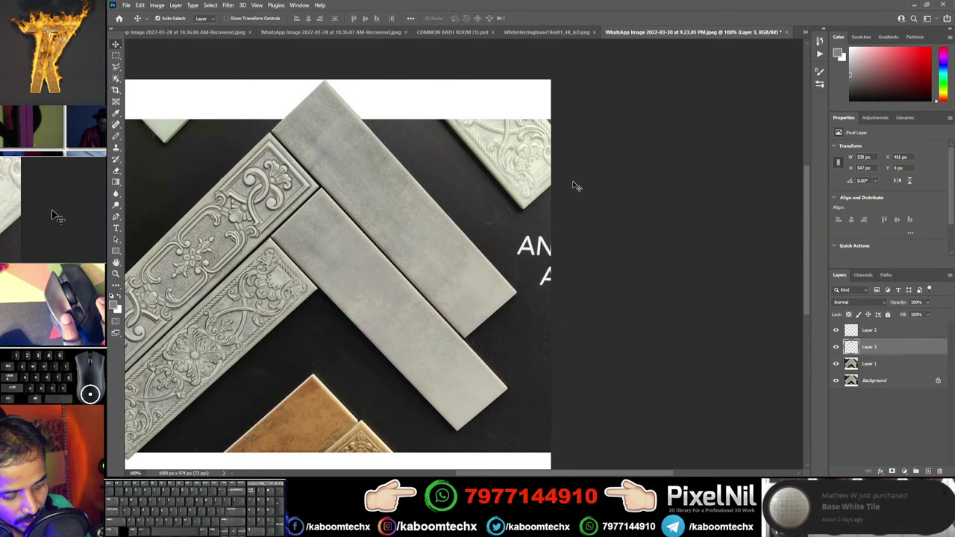
key("ctrl+minus")
key("ctrl+minus")
key("ctrl+minus")
key("ctrl+plus")
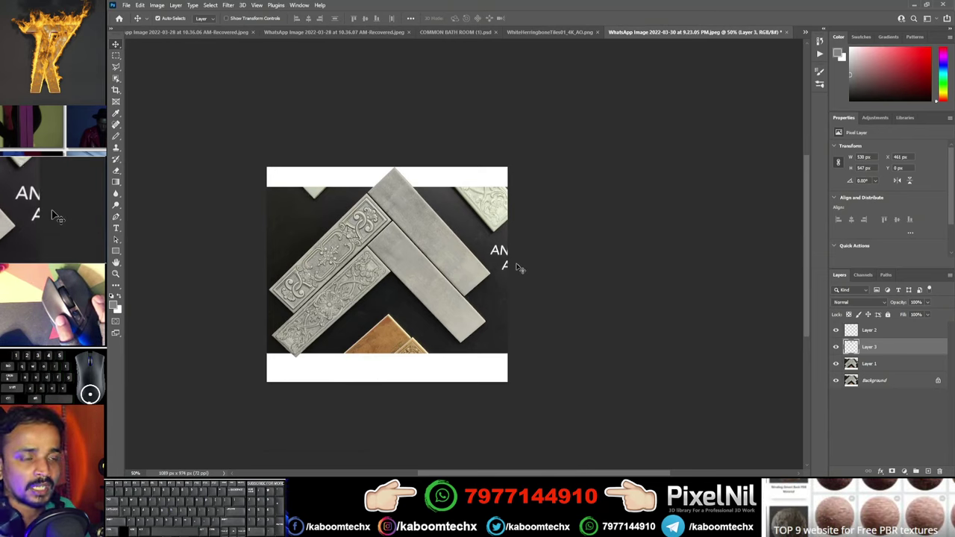
- Merge the top patch layer down through Background into a single layer
left_click(892, 334, "shift")
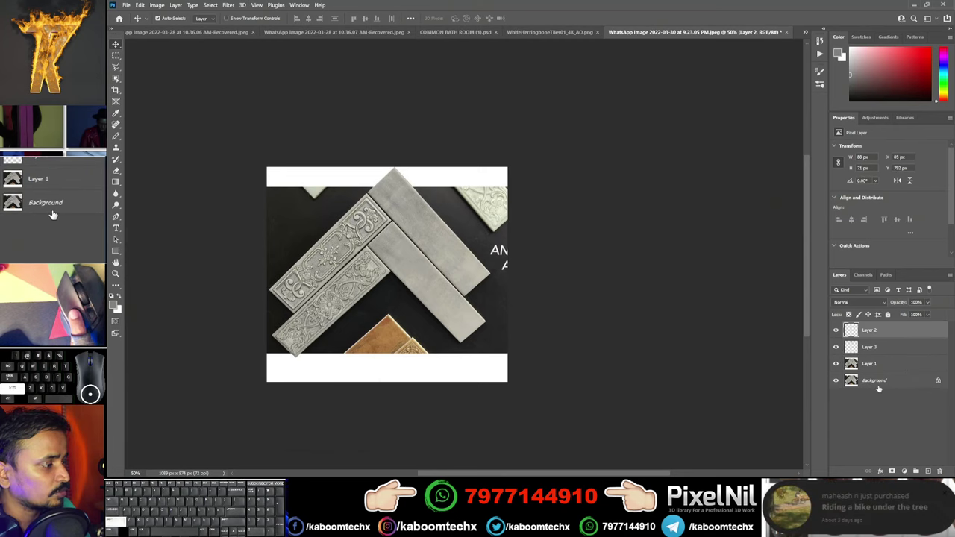
left_click(878, 382, "shift")
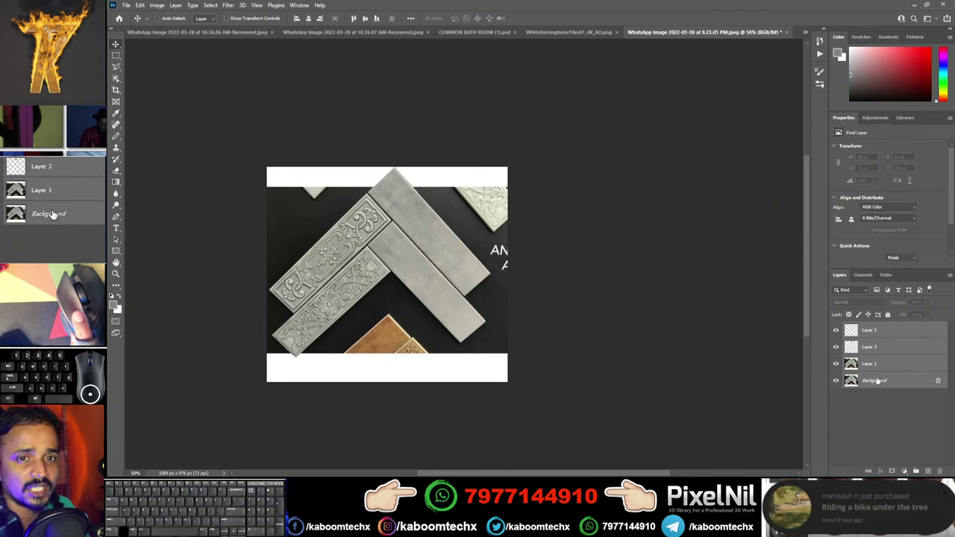
key("ctrl+e")
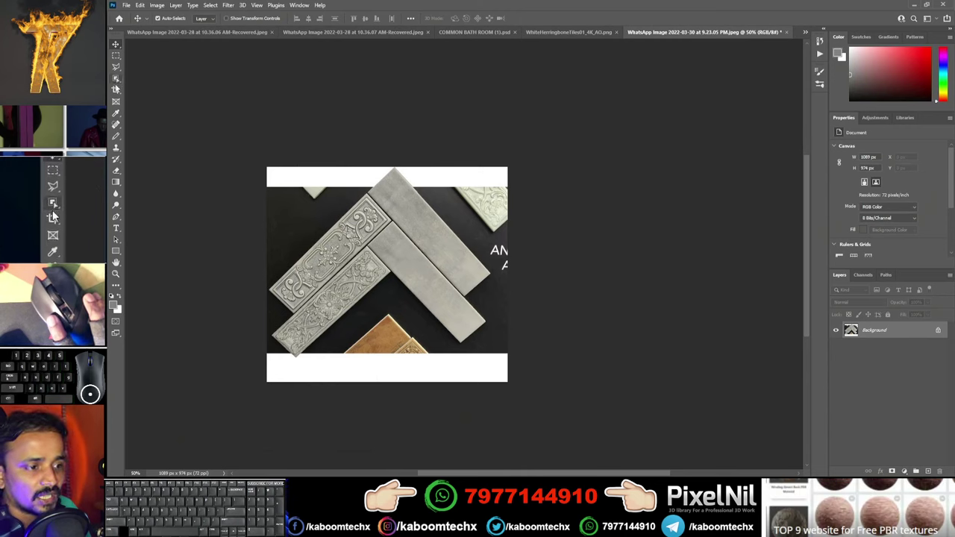
- Perspective-crop the photo to the single ornate grey tile as a 673 × 168 px strip
left_click(115, 90)
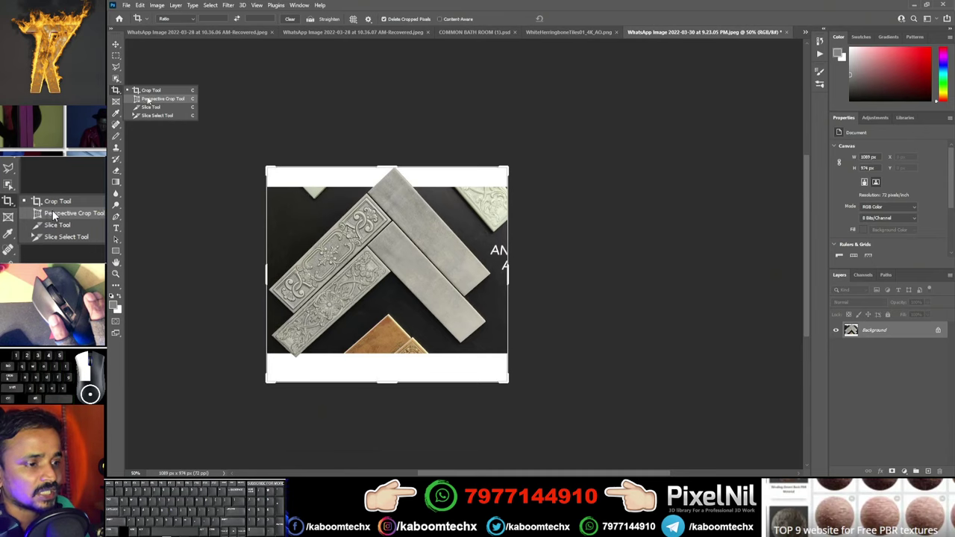
left_click(165, 98)
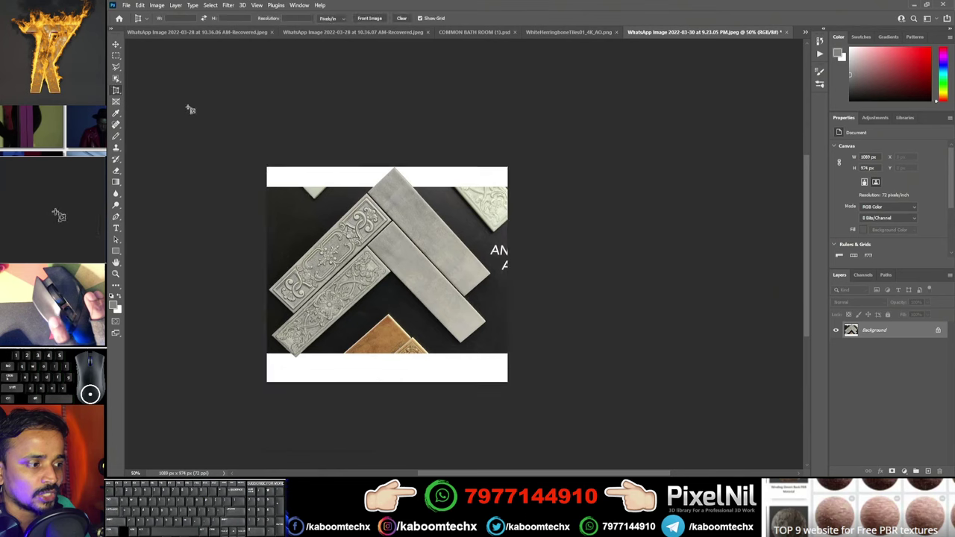
scroll(539, 303, "up", 5)
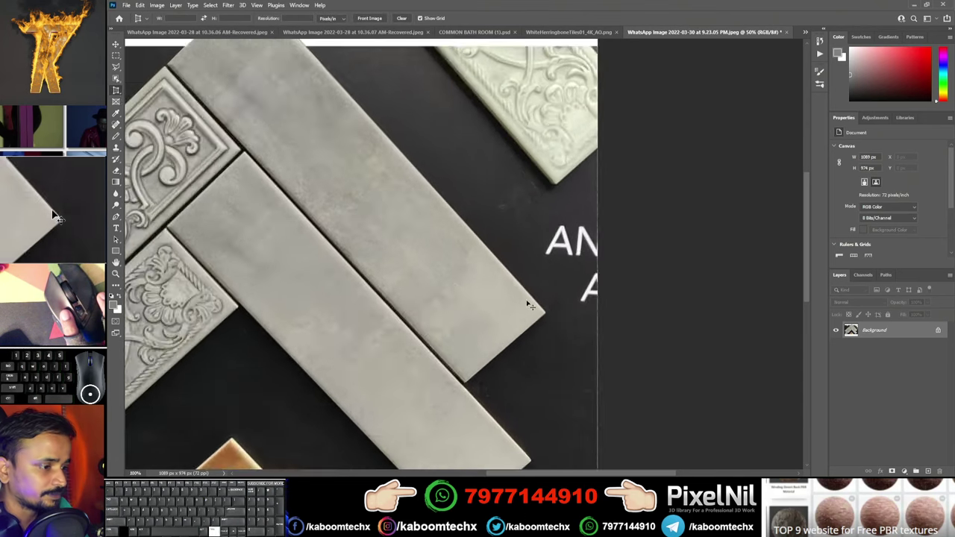
mouse_move(229, 273)
left_mouse_down()
mouse_move(676, 273)
mouse_move(681, 181)
left_mouse_up()
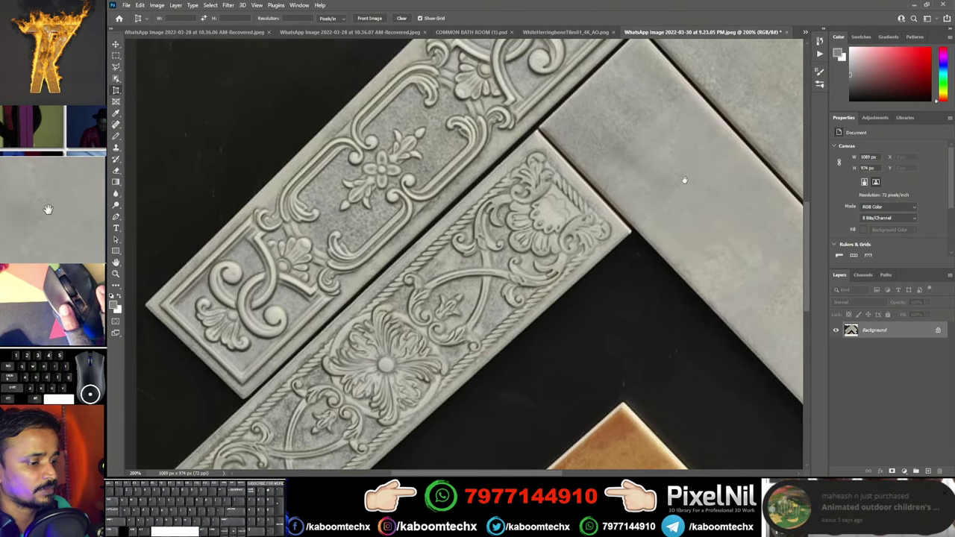
left_click(146, 305)
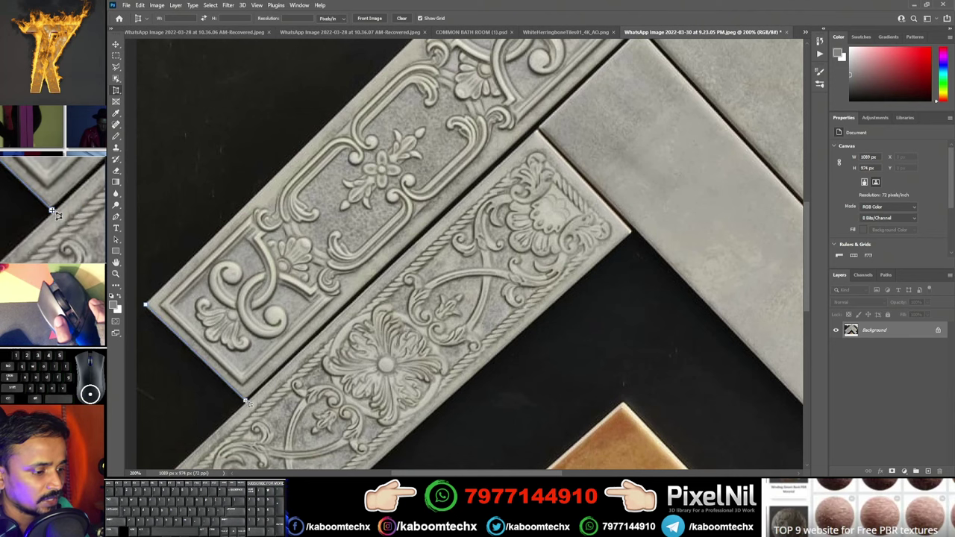
scroll(447, 298, "up", 3)
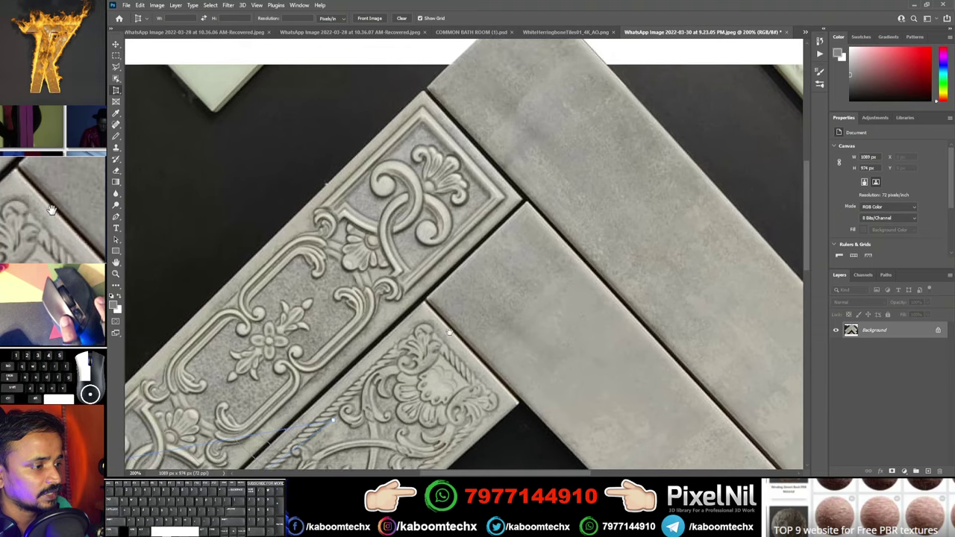
left_click(522, 202)
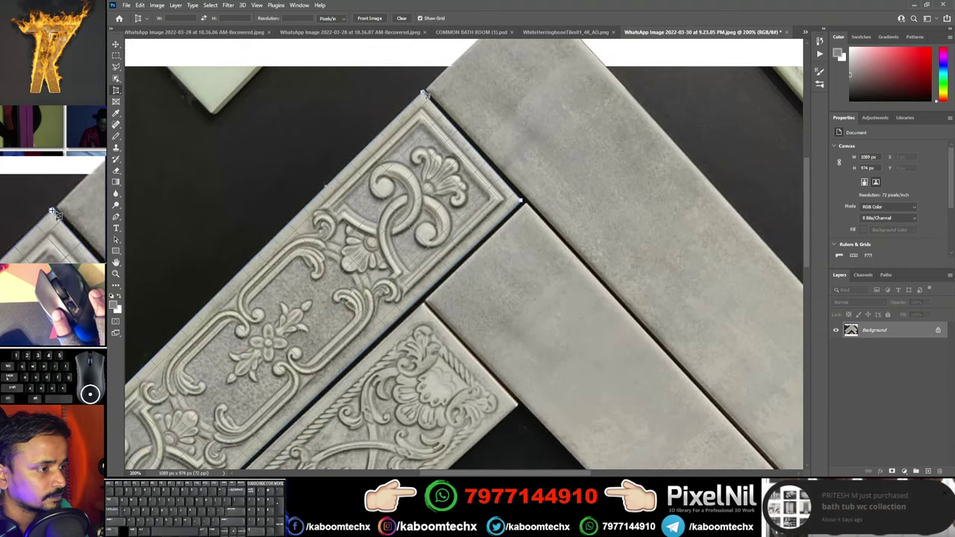
scroll(399, 215, "down", 3)
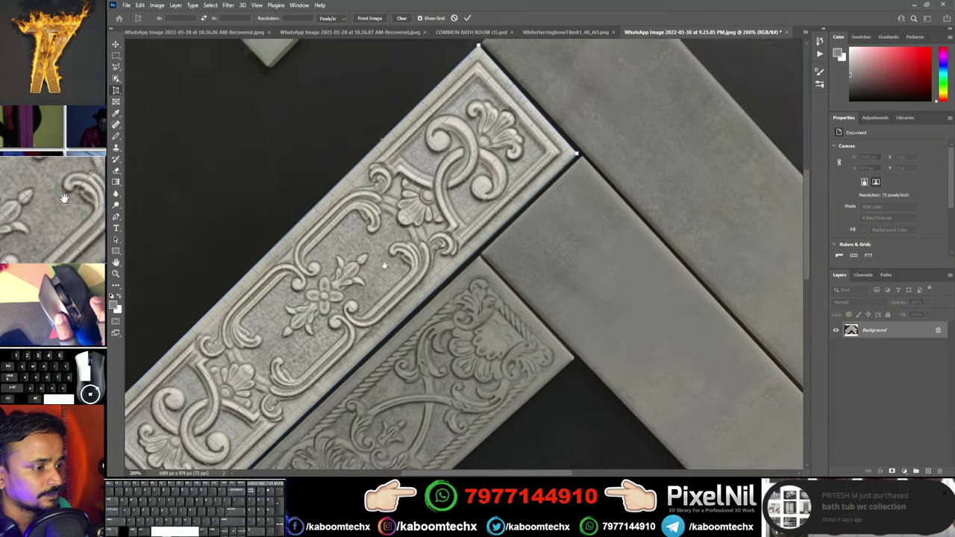
scroll(399, 215, "left", 3)
key("ctrl+minus")
key("ctrl+minus")
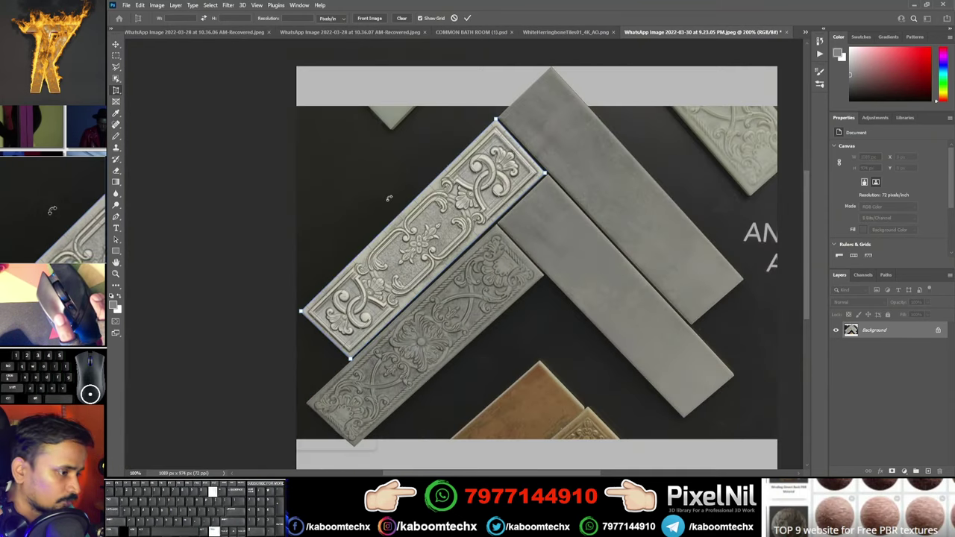
key("ctrl+minus")
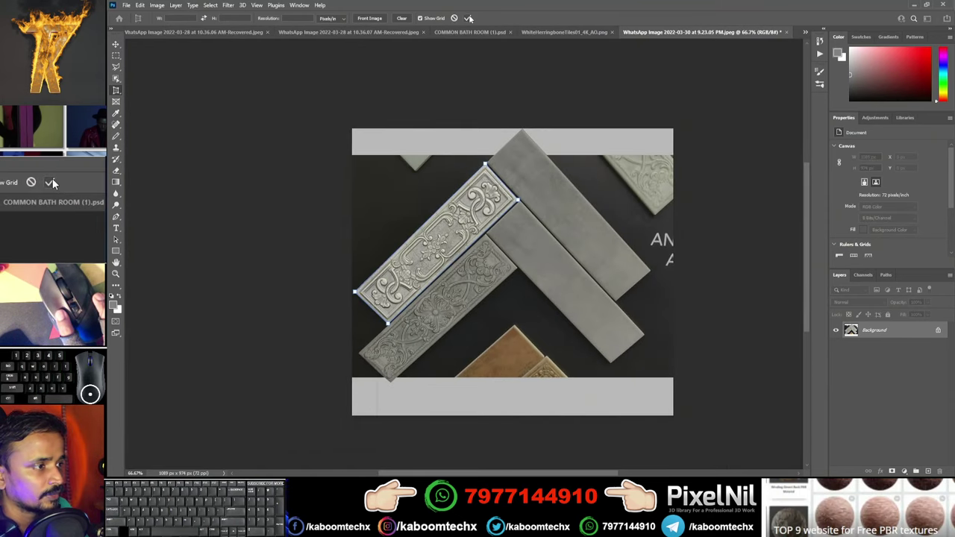
left_click(468, 18)
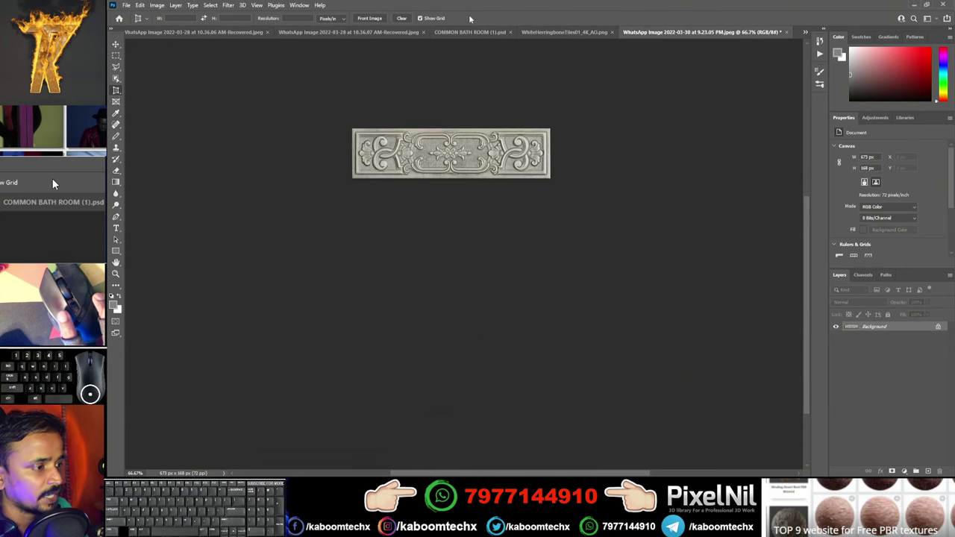
- Begin saving the cropped tile under a new name, then cancel the save prompt
key("ctrl+plus")
key("ctrl+plus")
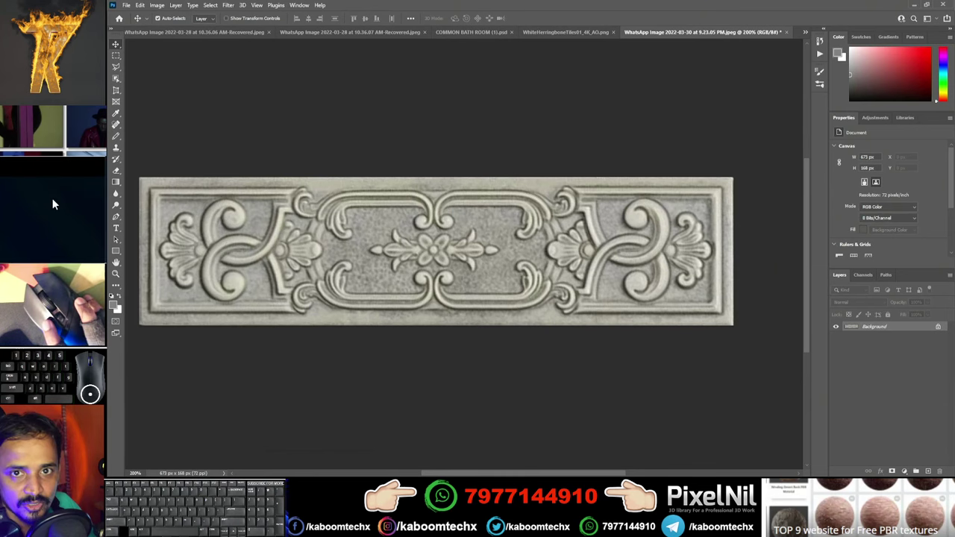
left_click(126, 5)
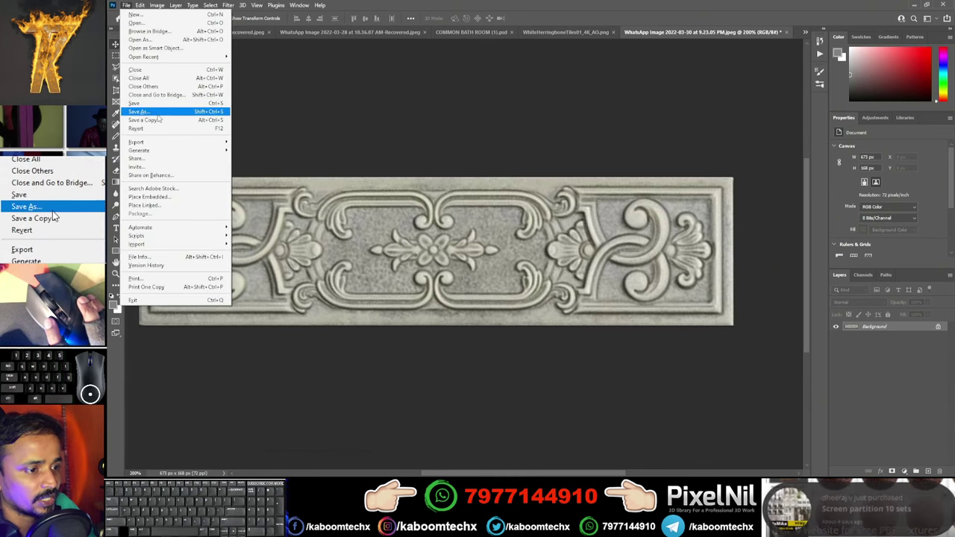
left_click(138, 111)
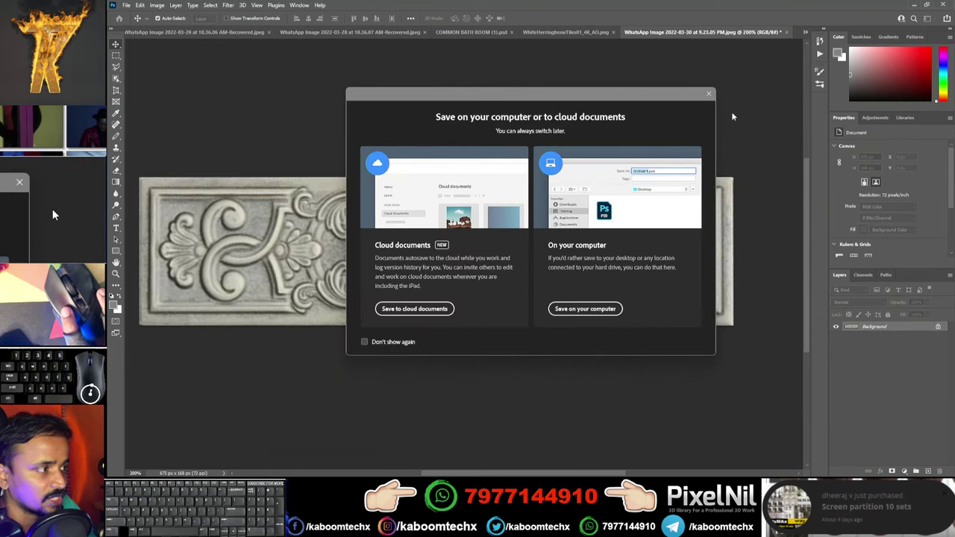
left_click(709, 95)
- Select the entire ornate tile image and return to the WhiteHerringboneTiles document
left_click(140, 5)
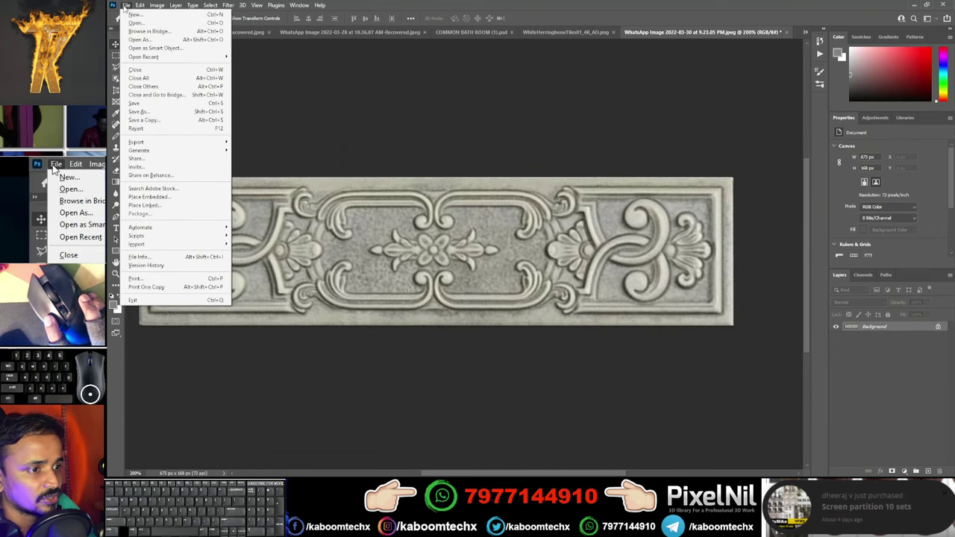
left_click(476, 237)
key("ctrl+a")
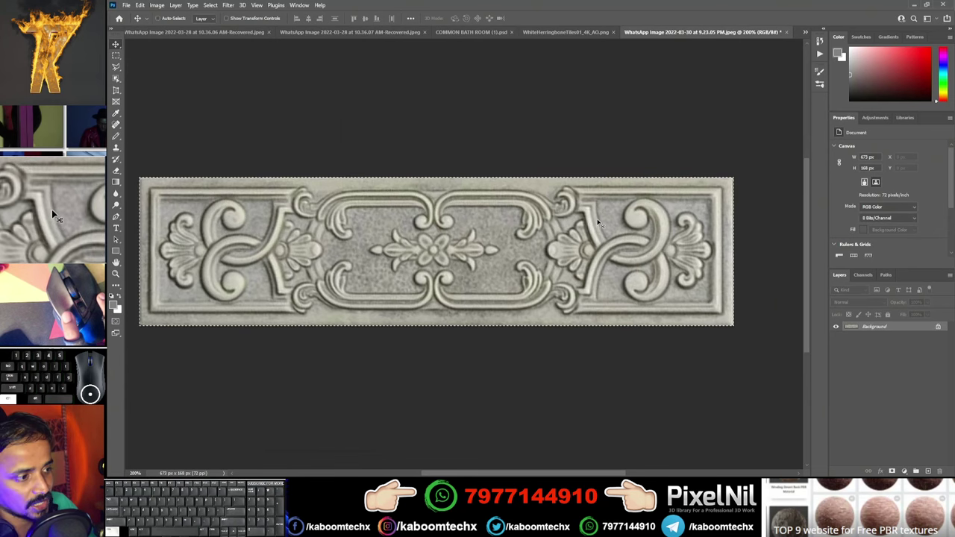
left_click(550, 32)
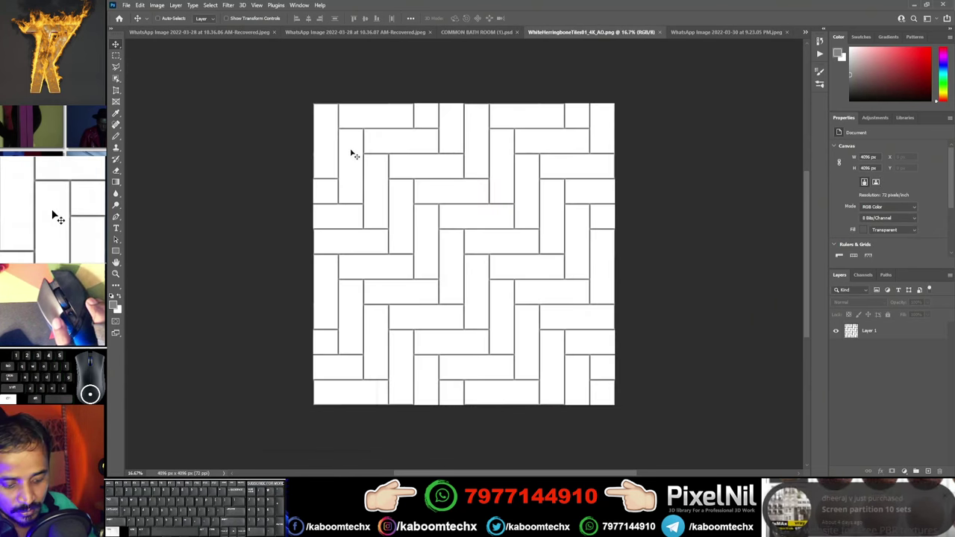
- Paste the ornate strip into the herringbone pattern, move it up-left, then undo the photo's crop
key("ctrl+v")
mouse_move(469, 254)
left_mouse_down()
mouse_move(423, 237)
mouse_move(398, 202)
left_mouse_up()
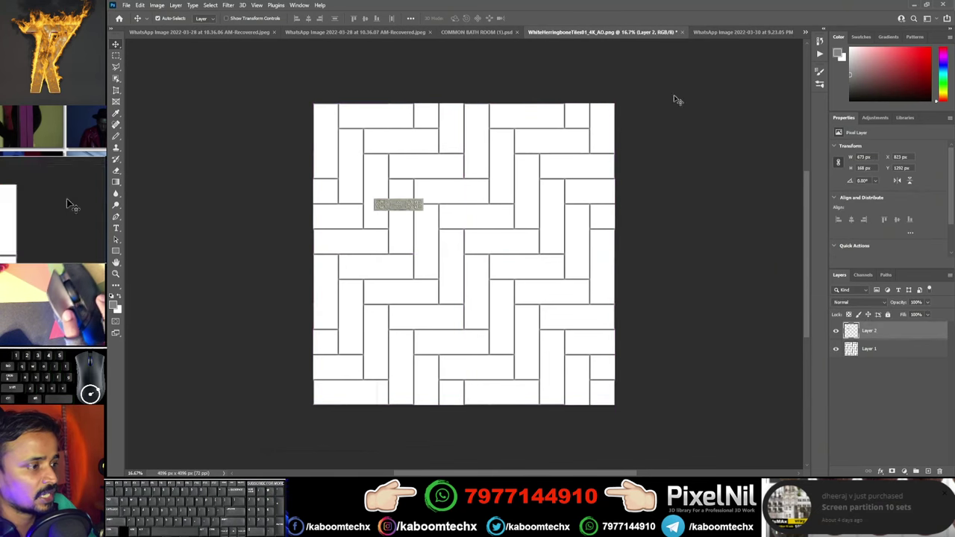
left_click(735, 32)
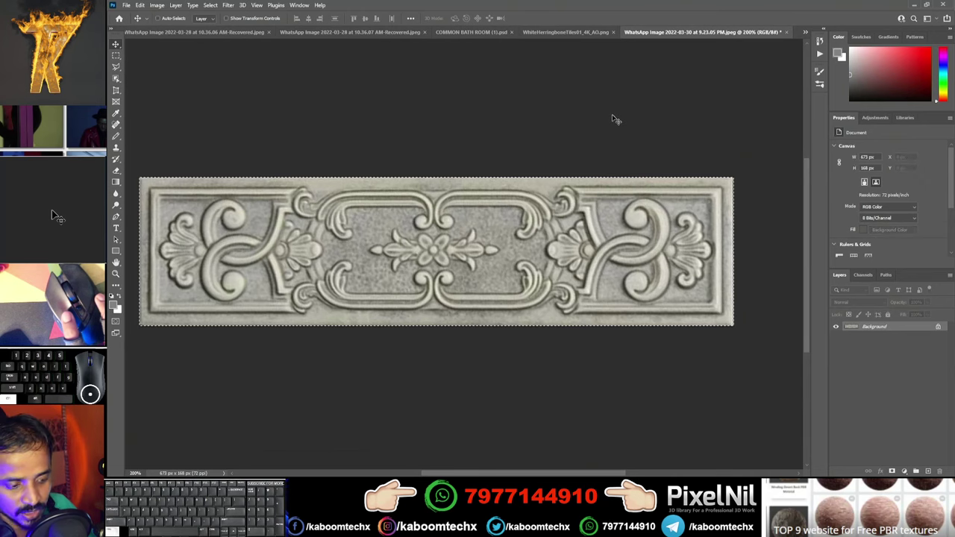
key("ctrl+z")
- Perspective-crop the photo again to the second ornate tile, a 647 × 161 px strip
mouse_move(441, 262)
left_mouse_down()
mouse_move(468, 70)
mouse_move(481, 63)
left_mouse_up()
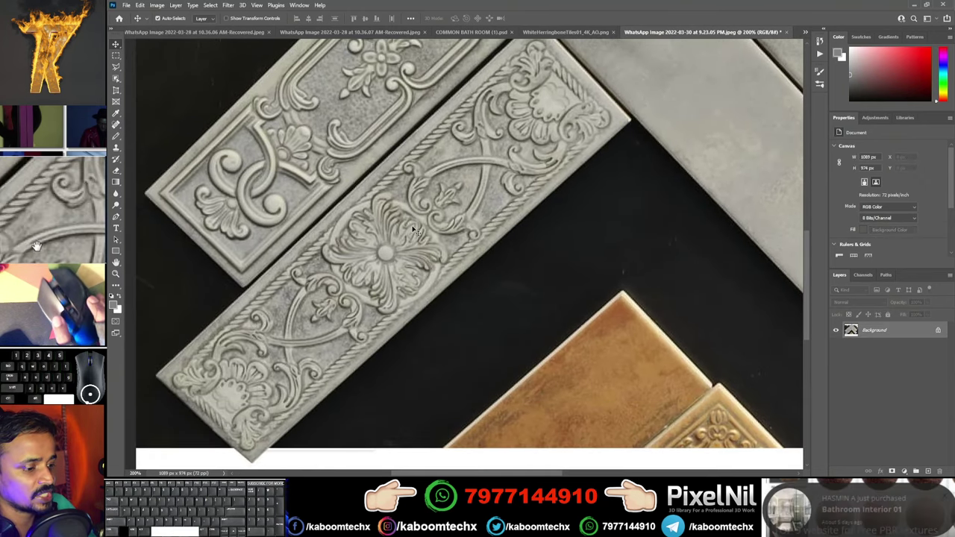
left_click(116, 90)
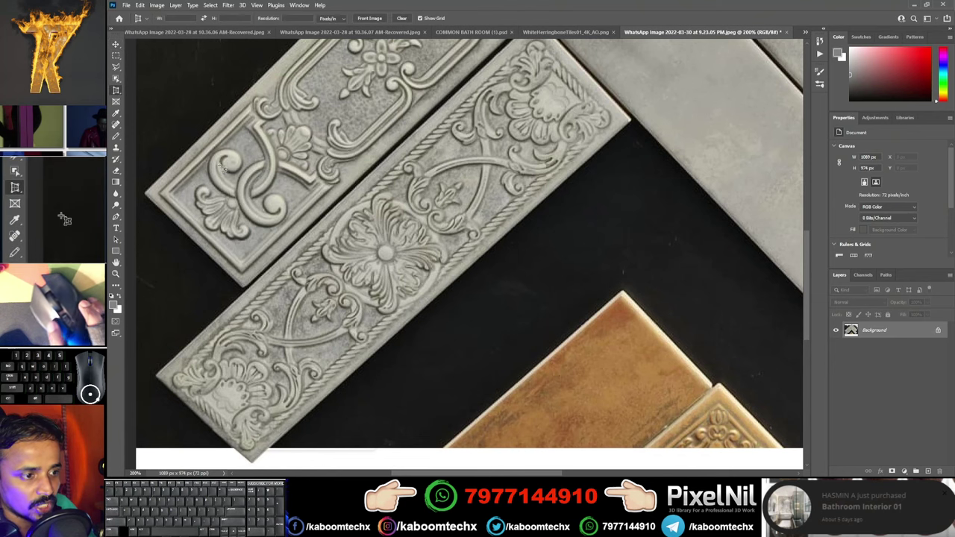
left_click_drag(239, 314, 239, 217)
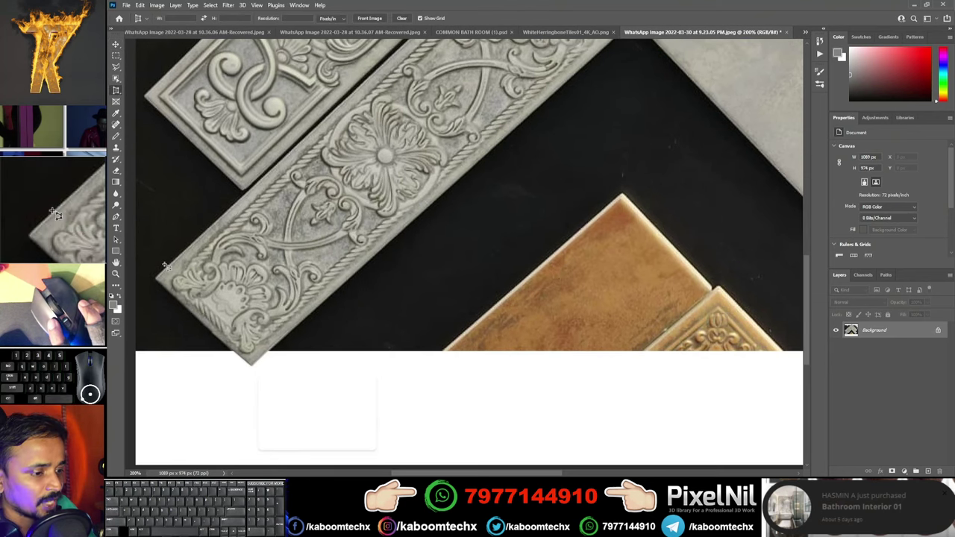
left_click(157, 279)
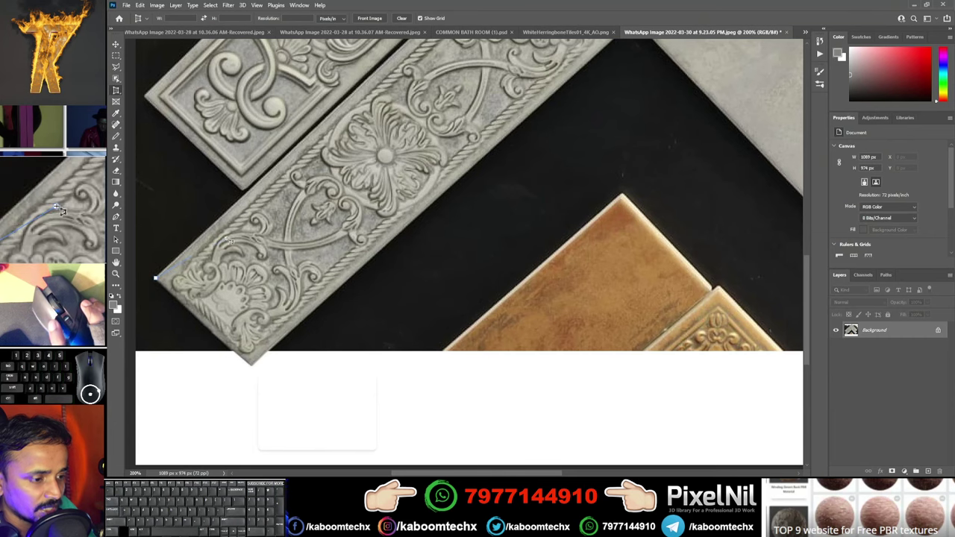
left_click_drag(391, 130, 309, 292)
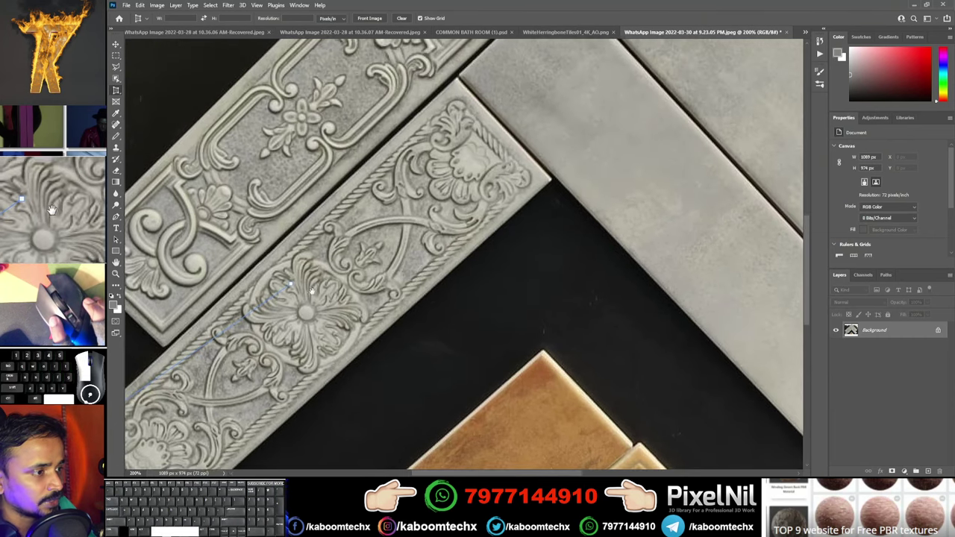
left_click(456, 82)
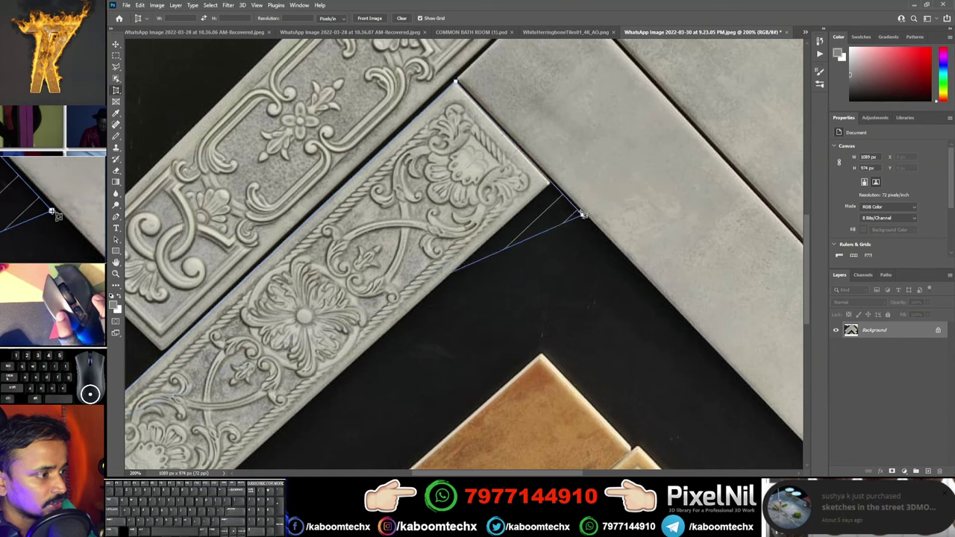
left_click(552, 185)
scroll(192, 252, "down", 5)
scroll(192, 251, "left", 3)
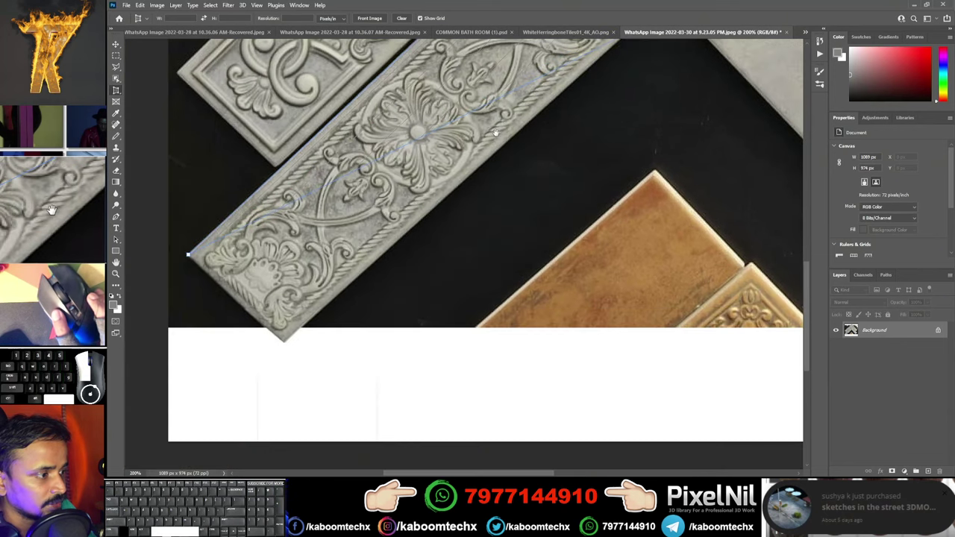
left_click(198, 243)
left_click(293, 331)
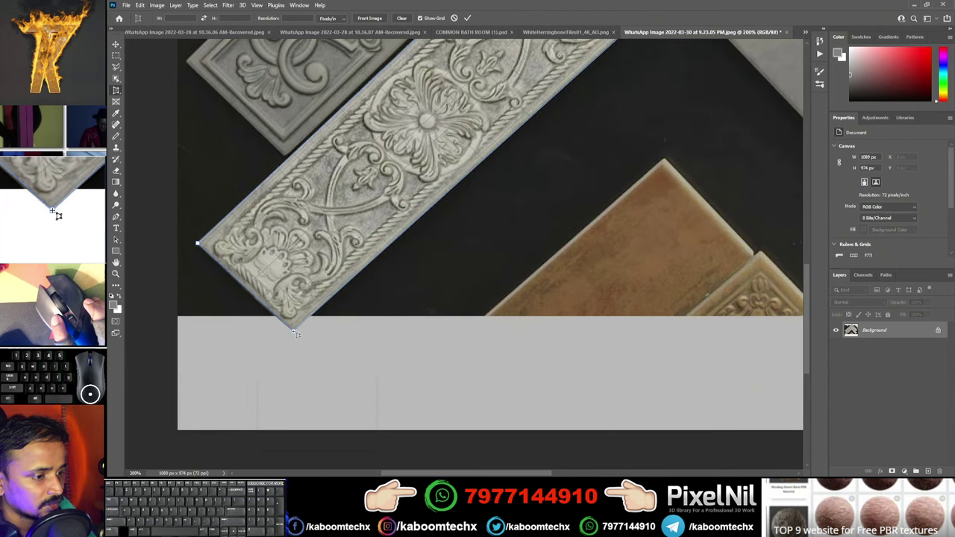
scroll(411, 239, "up", 4)
scroll(411, 238, "right", 2)
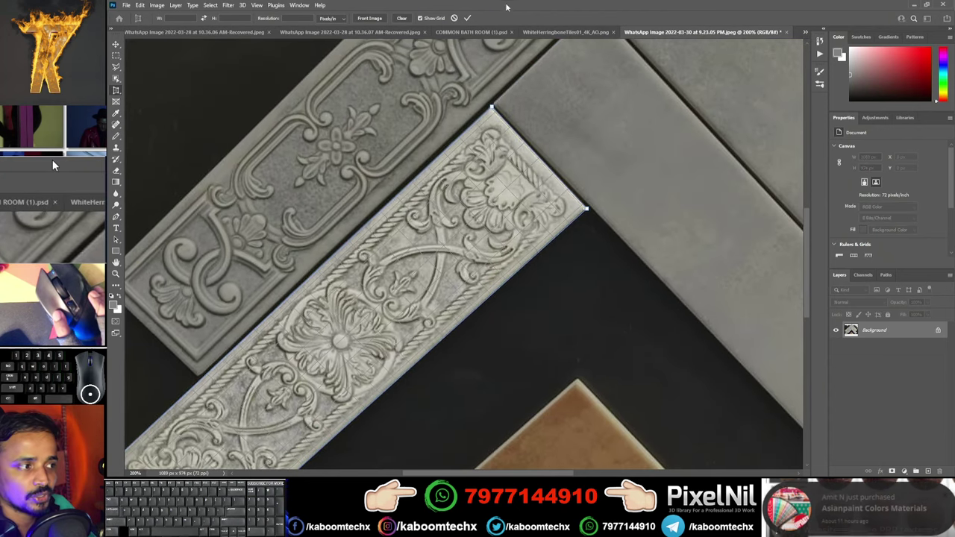
key("Return")
key("ctrl+0")
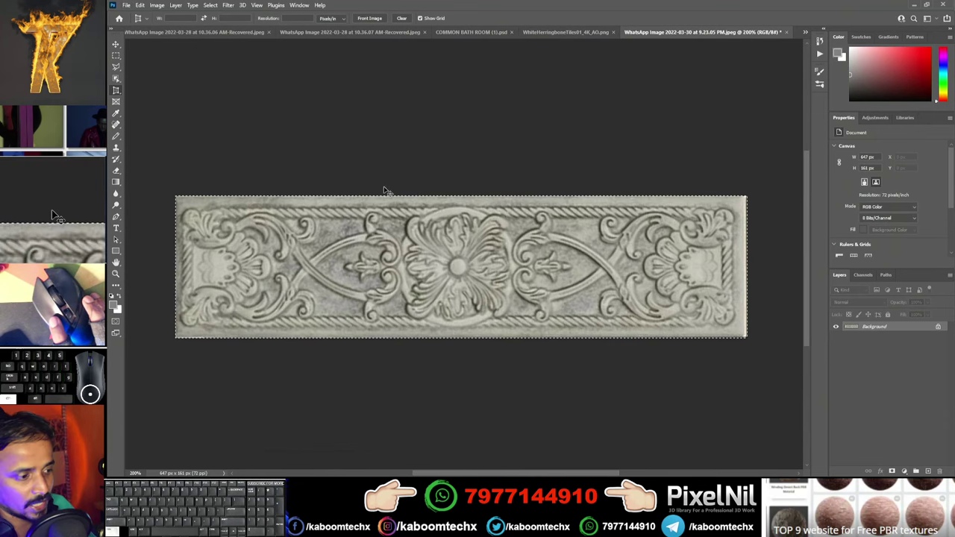
left_click(566, 32)
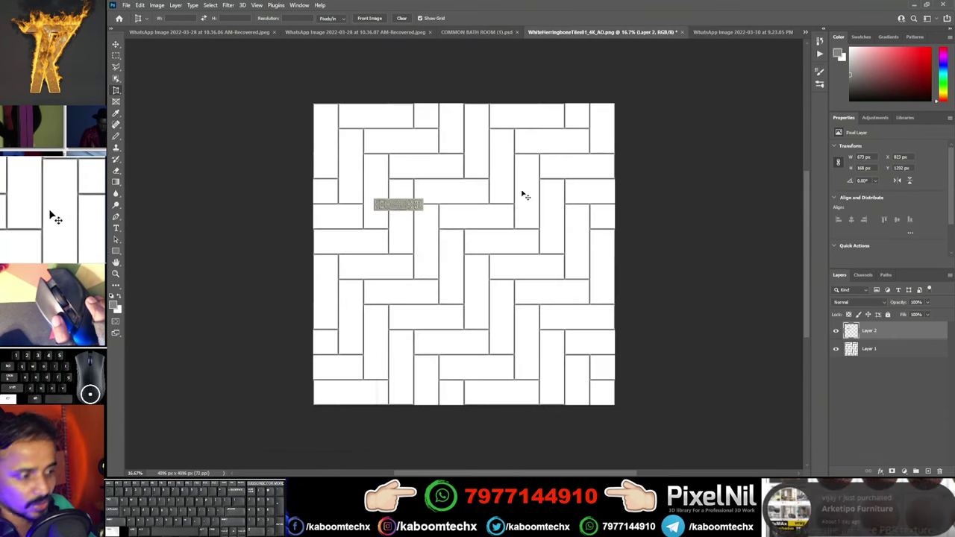
- Paste a second ornamental tile copy and restore the full reference photo by undoing its crop
key("ctrl+v")
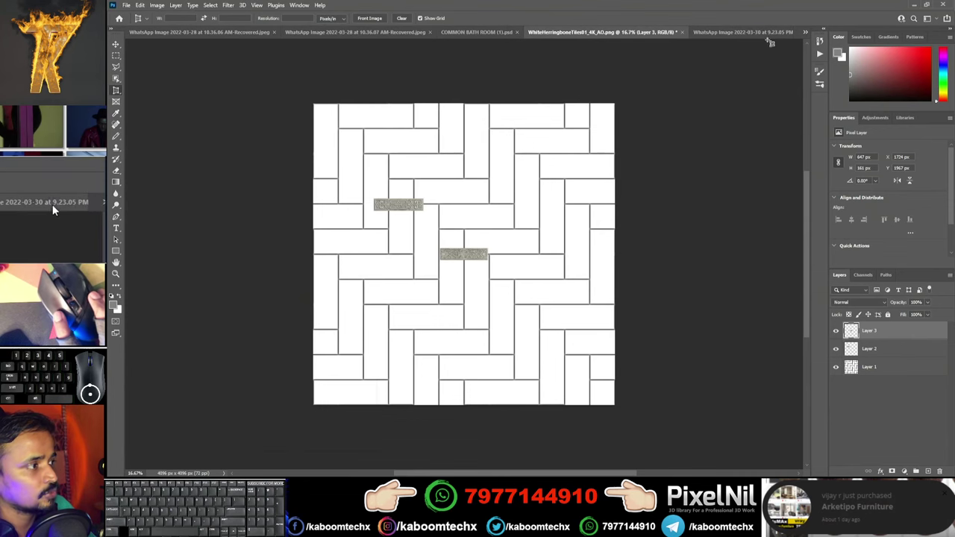
left_click(746, 32)
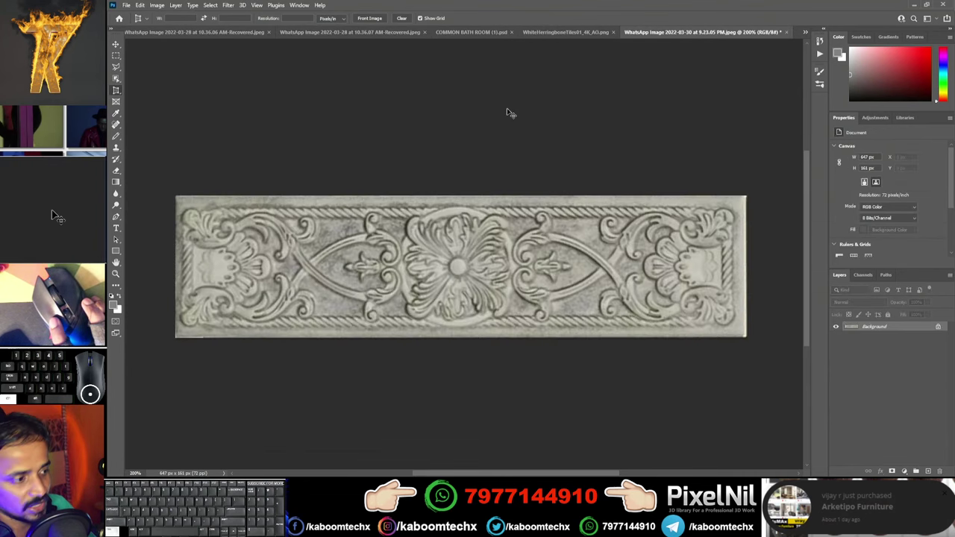
key("ctrl+z")
key("ctrl+z")
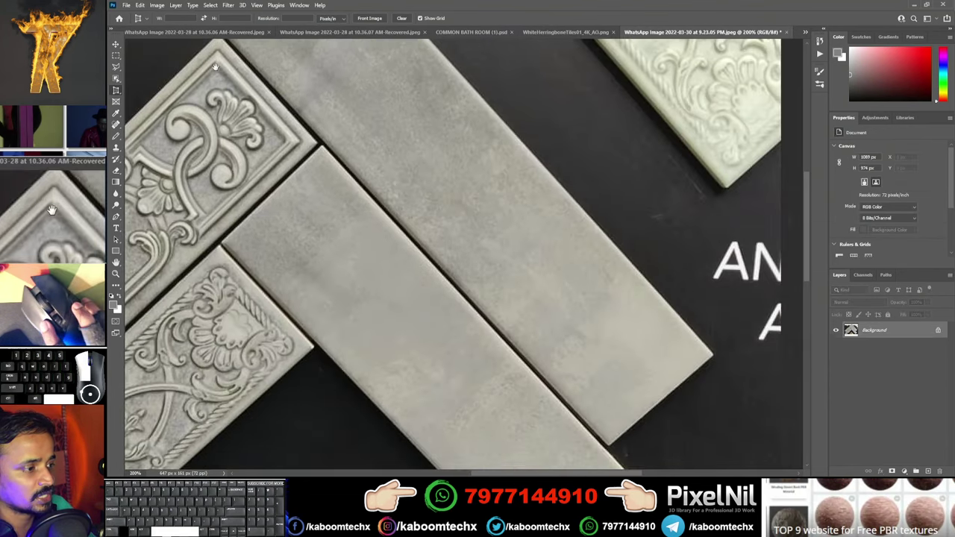
- Bring a plain grey tile piece into the herringbone document and move it upward
key("ctrl+minus")
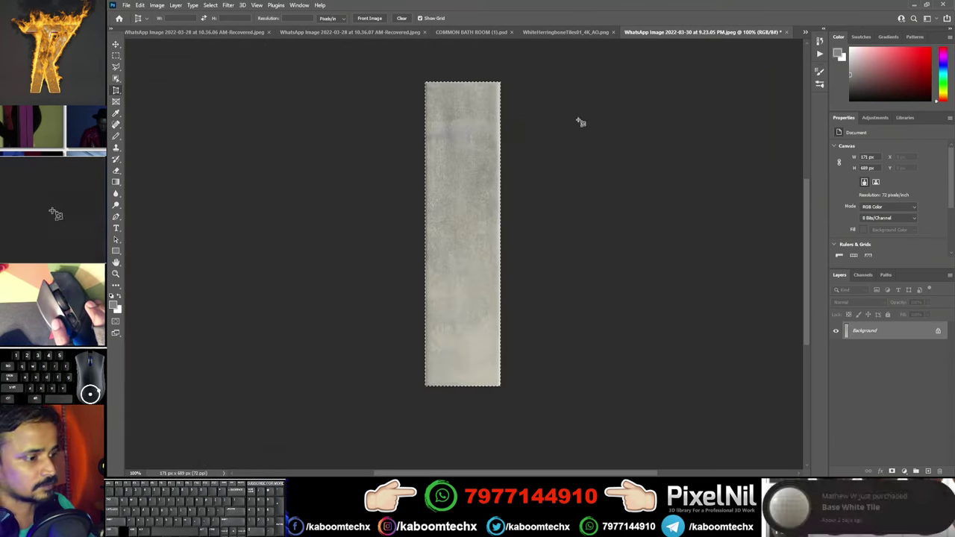
left_click_drag(580, 122, 408, 206)
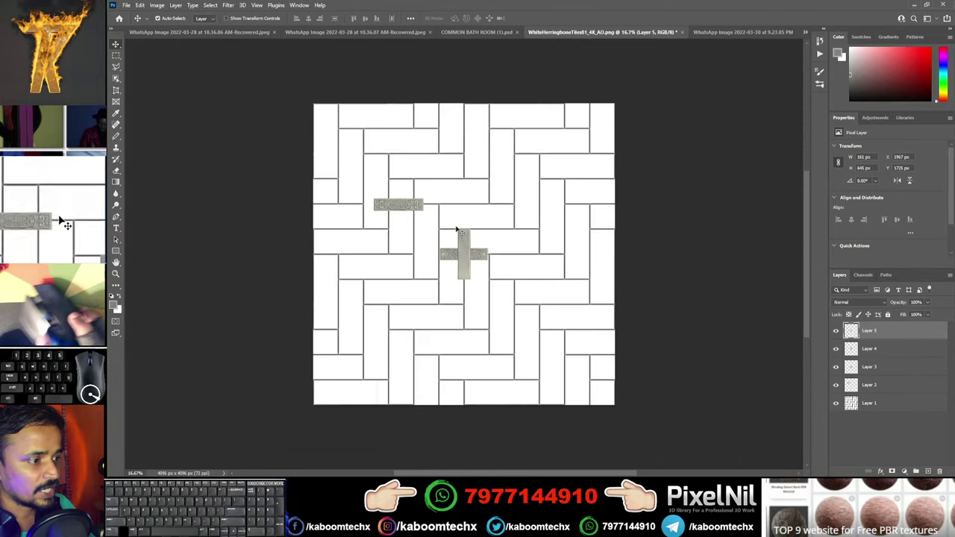
left_click_drag(463, 255, 497, 181)
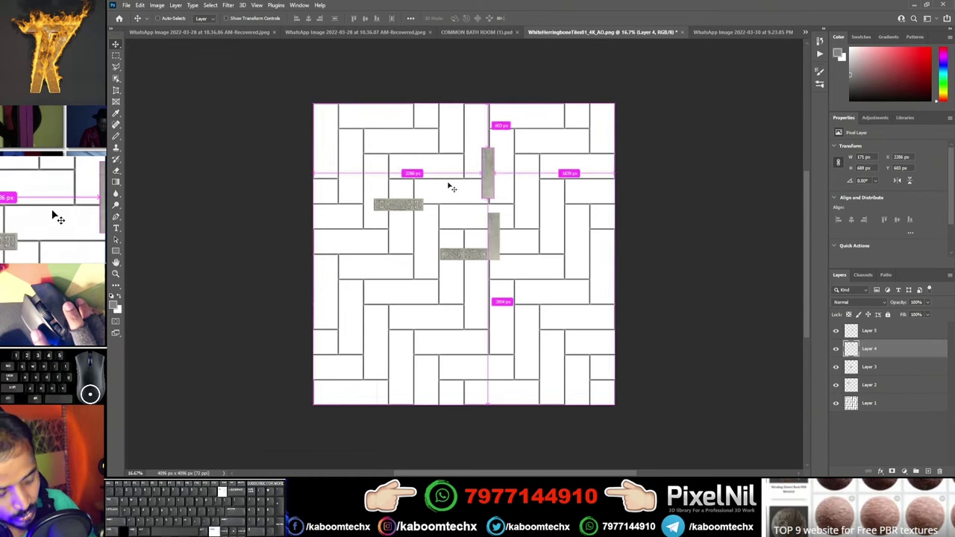
- Move the ornamental tile and rotate it 90° to stand upright in the left slot
scroll(451, 188, "up", 2)
scroll(451, 187, "up", 1)
left_click_drag(401, 176, 428, 361)
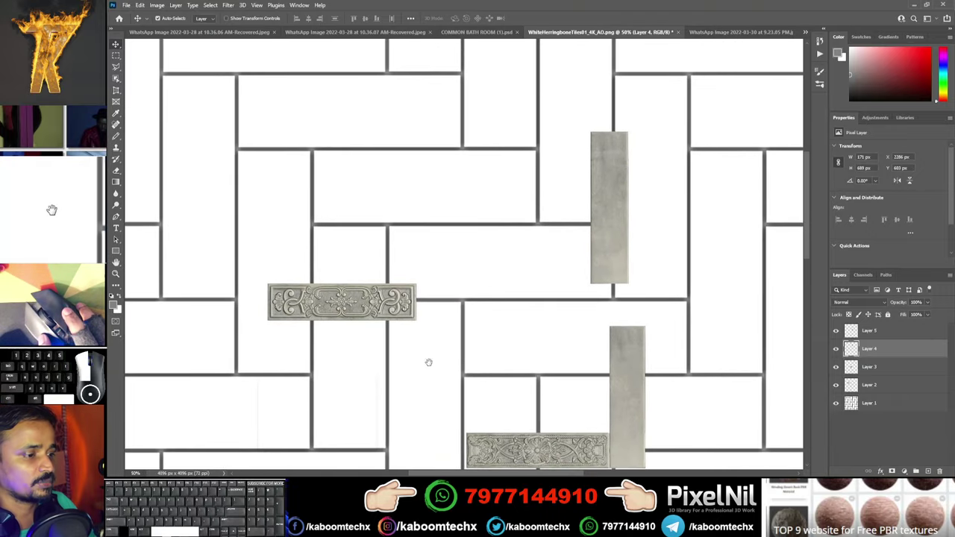
left_click_drag(339, 306, 319, 224)
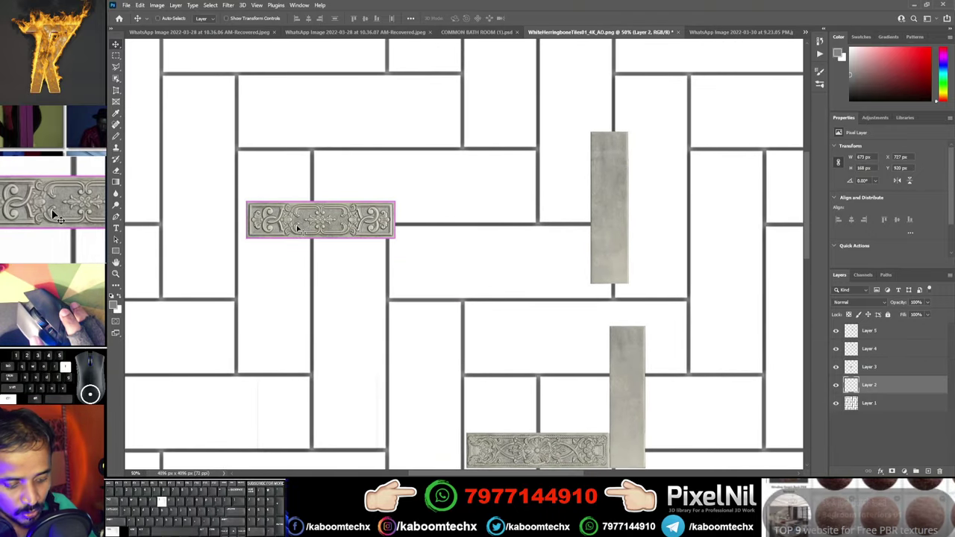
key("ctrl+t")
mouse_move(403, 198)
left_mouse_down()
mouse_move(327, 434)
mouse_move(355, 427)
left_mouse_up()
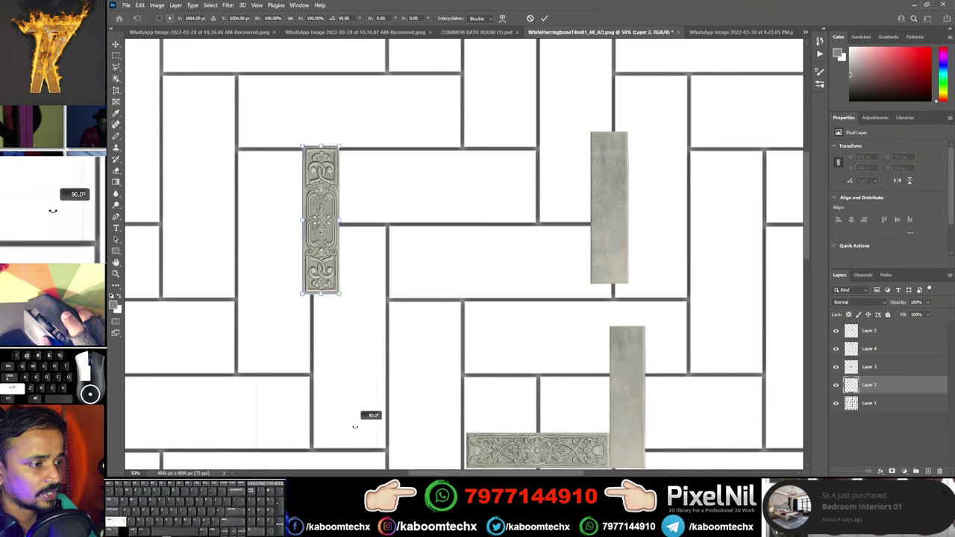
left_click_drag(327, 179, 262, 185)
- Enlarge the upright ornamental tile to fill its herringbone slot and confirm the transform
left_click_drag(275, 300, 306, 371)
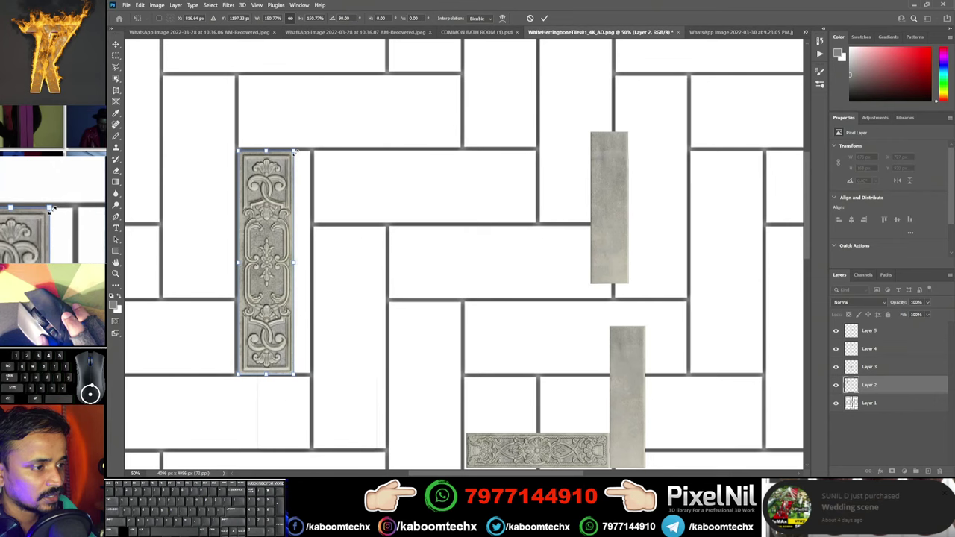
left_click_drag(317, 218, 331, 198)
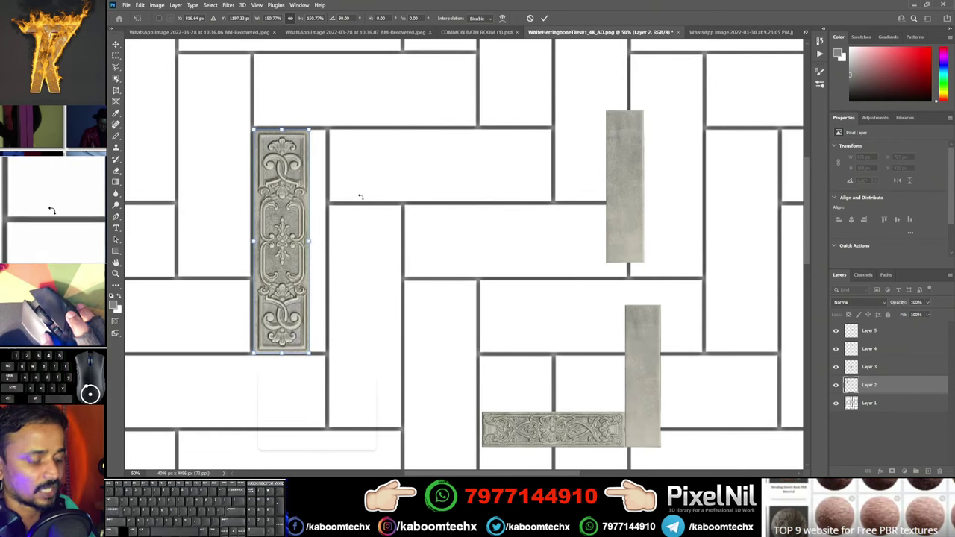
key("ctrl+minus")
key("ctrl+minus")
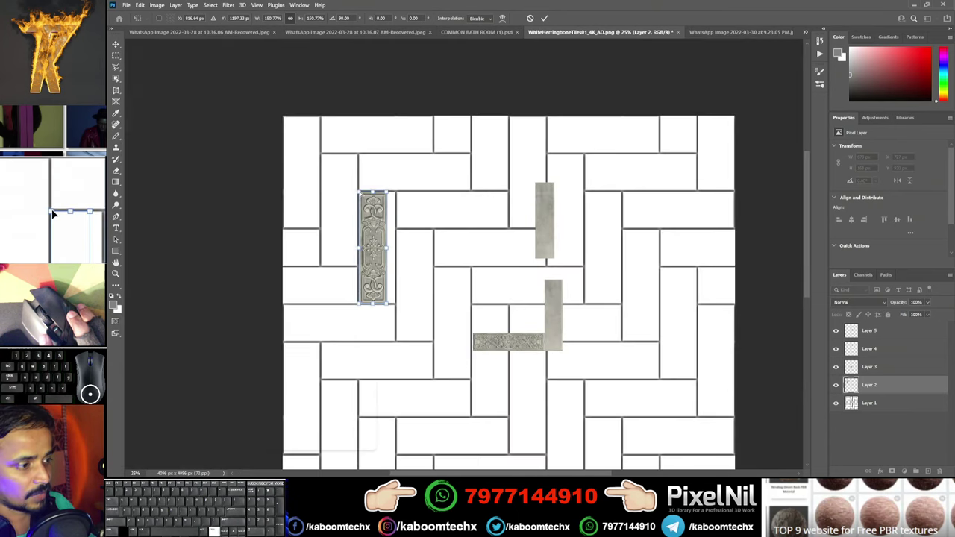
key("ctrl+plus")
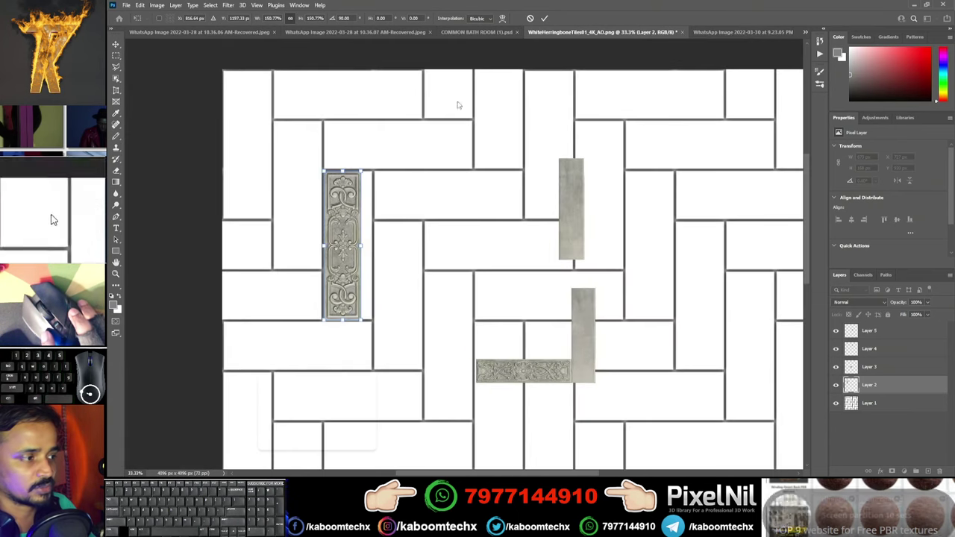
mouse_move(426, 184)
left_mouse_down()
mouse_move(338, 120)
mouse_move(388, 177)
left_mouse_up()
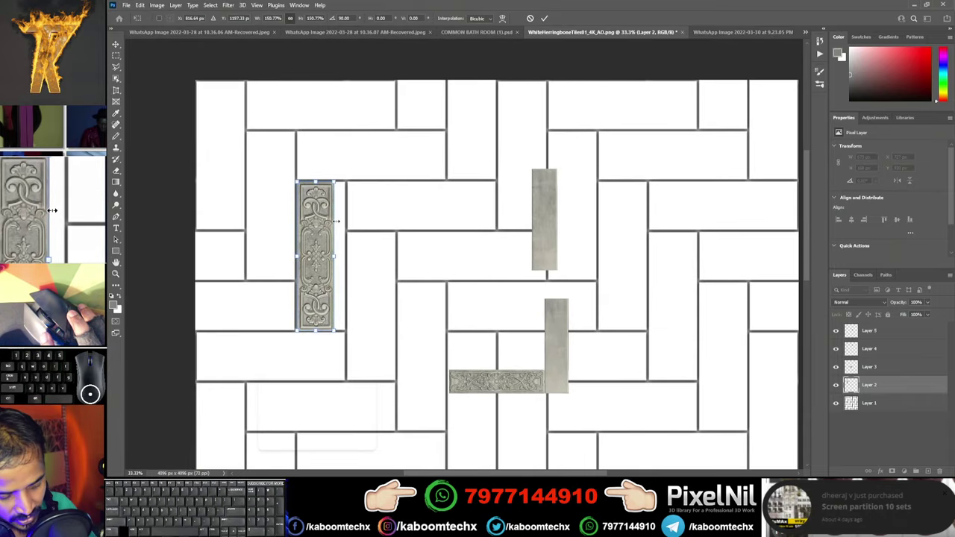
key("ctrl+plus")
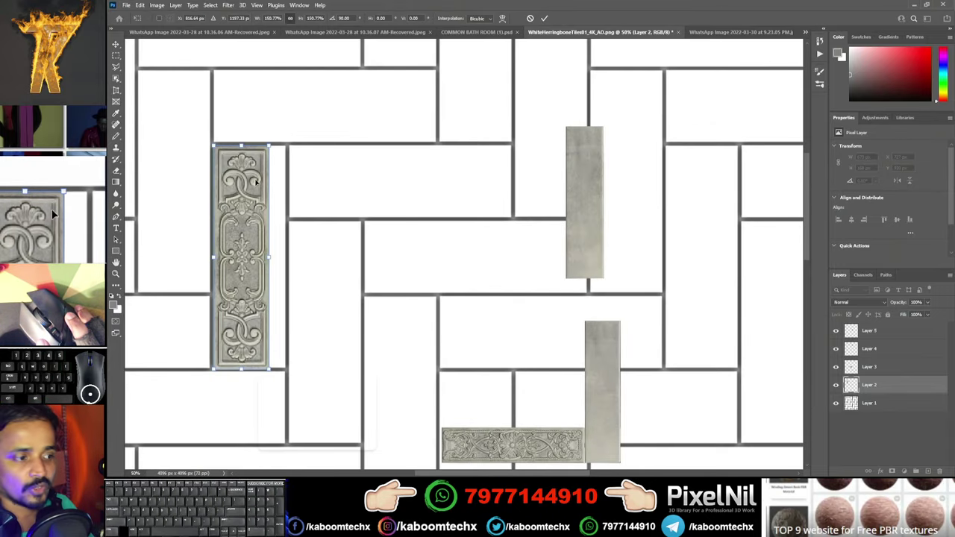
left_click_drag(306, 242, 336, 223)
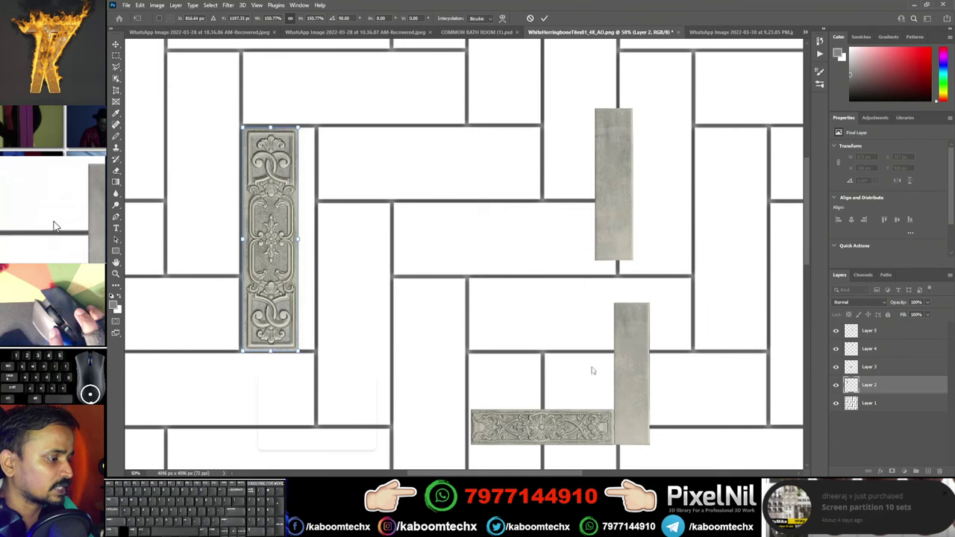
key("Return")
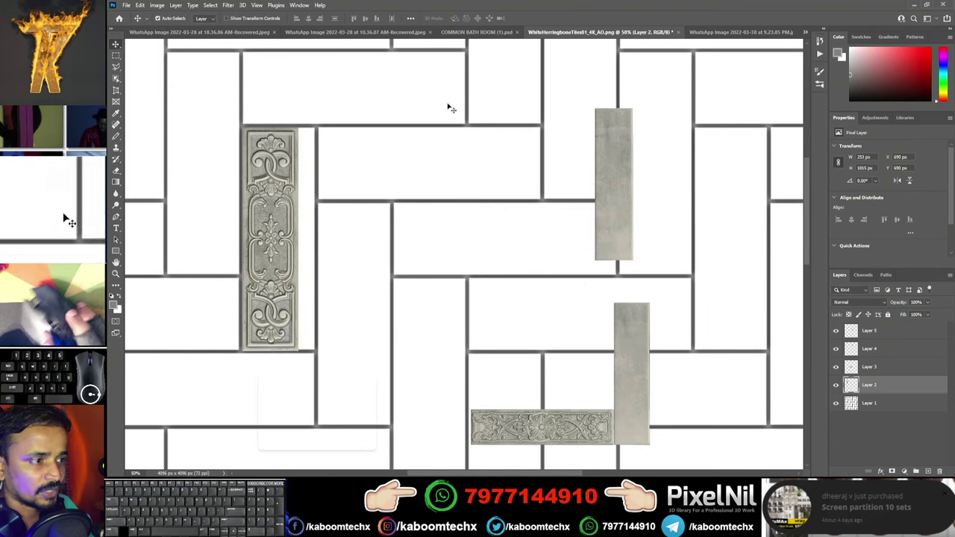
- Place a grey tile beside the ornamental tile, briefly checking the reference photo
left_click_drag(611, 156, 349, 175)
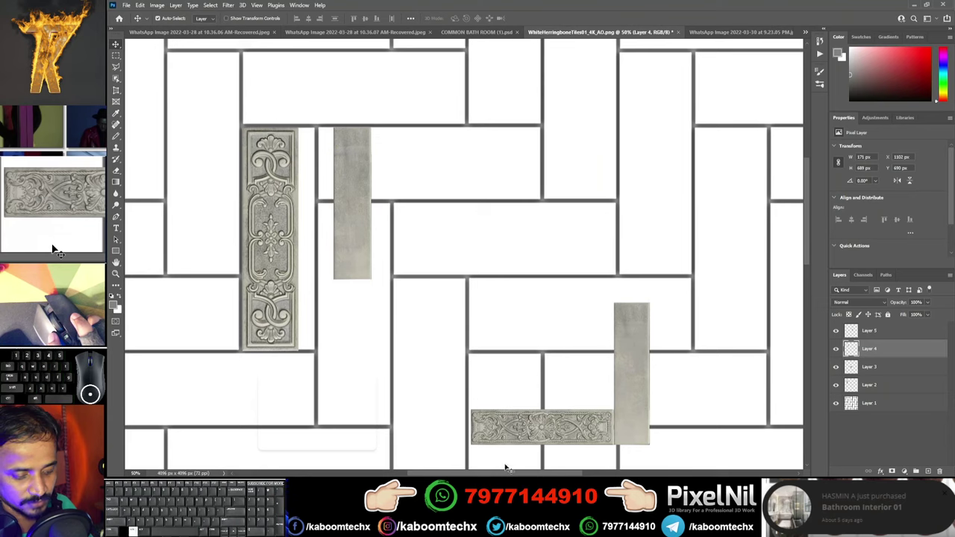
key("super")
mouse_move(744, 467)
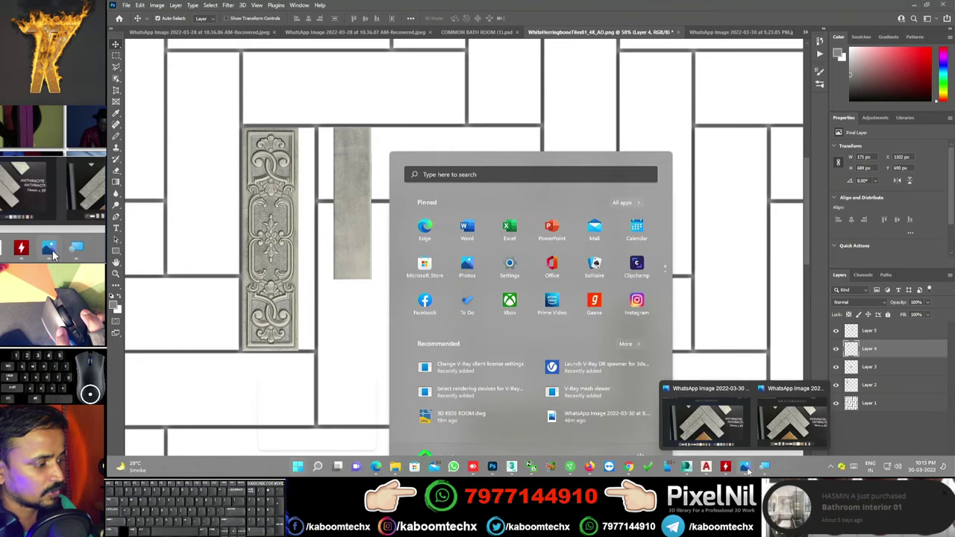
left_click(791, 421)
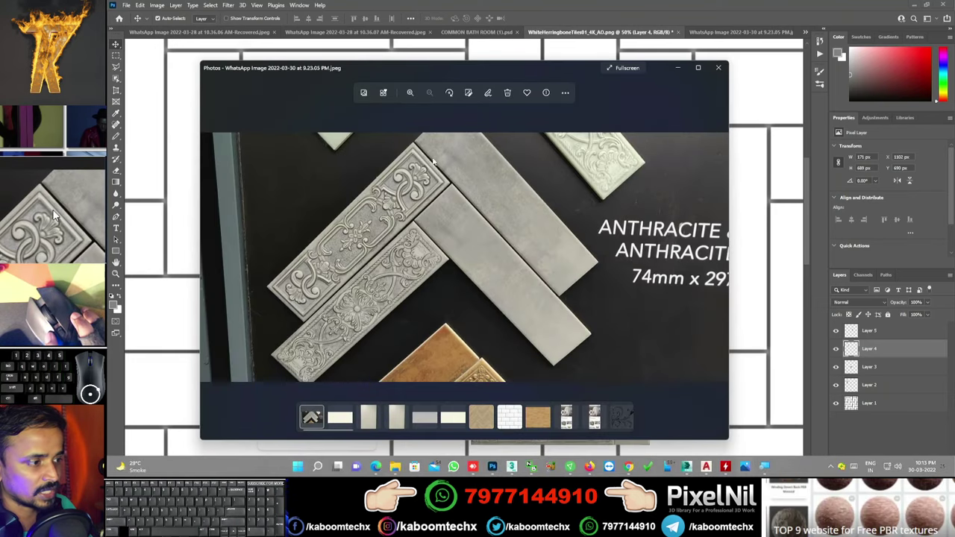
key("alt+Tab")
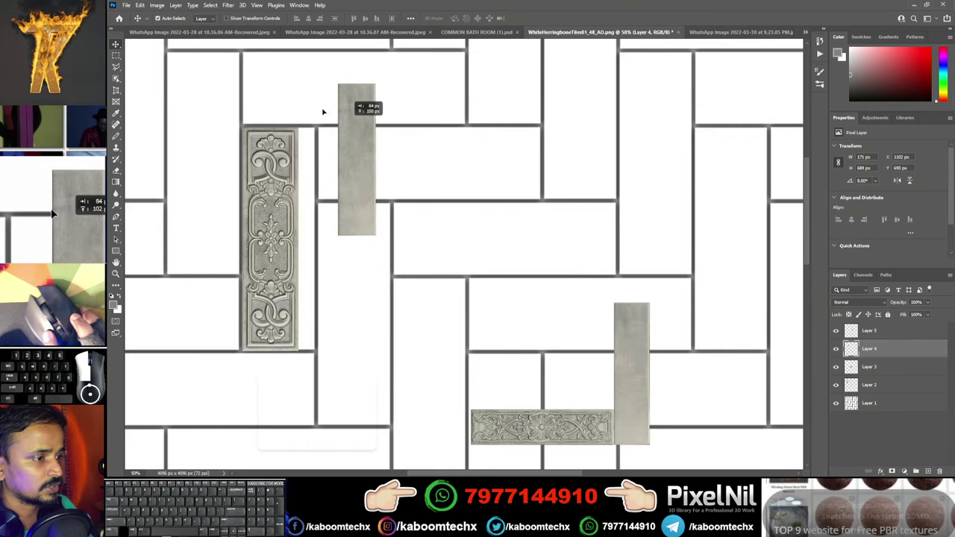
- Rotate the grey tile horizontal, stretch it above the ornate tile, then move Layer 3 up-left
left_click_drag(344, 171, 282, 105)
key("ctrl+t")
left_click_drag(317, 220, 217, 224)
mouse_move(255, 143)
left_mouse_down()
mouse_move(290, 102)
mouse_move(490, 153)
left_mouse_up()
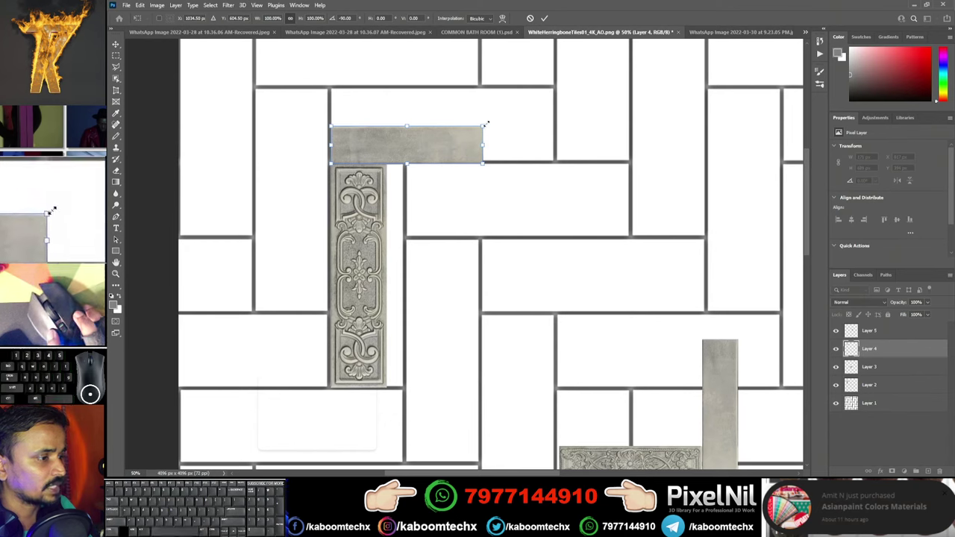
left_click_drag(489, 120, 554, 98)
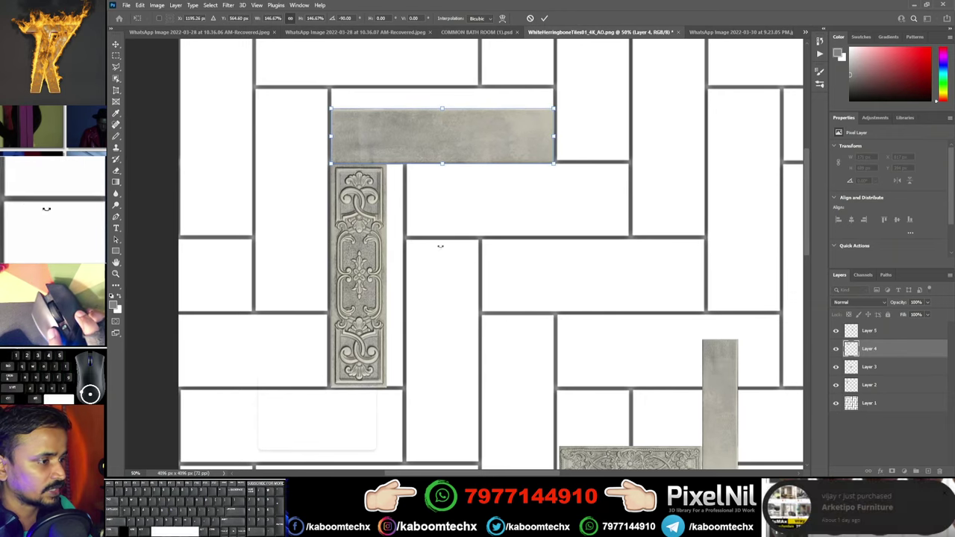
scroll(448, 239, "down", 3)
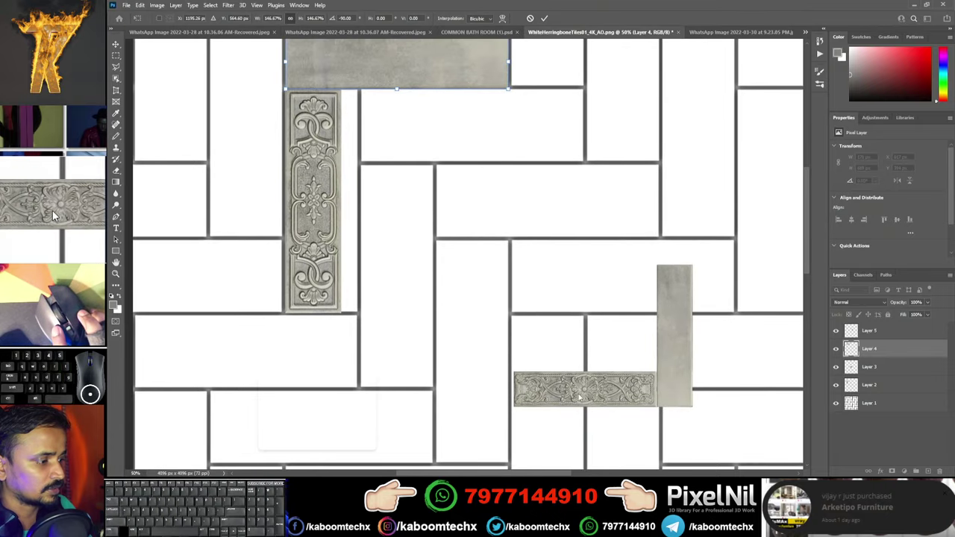
key("Return")
left_click(584, 393)
left_click_drag(579, 398, 446, 161)
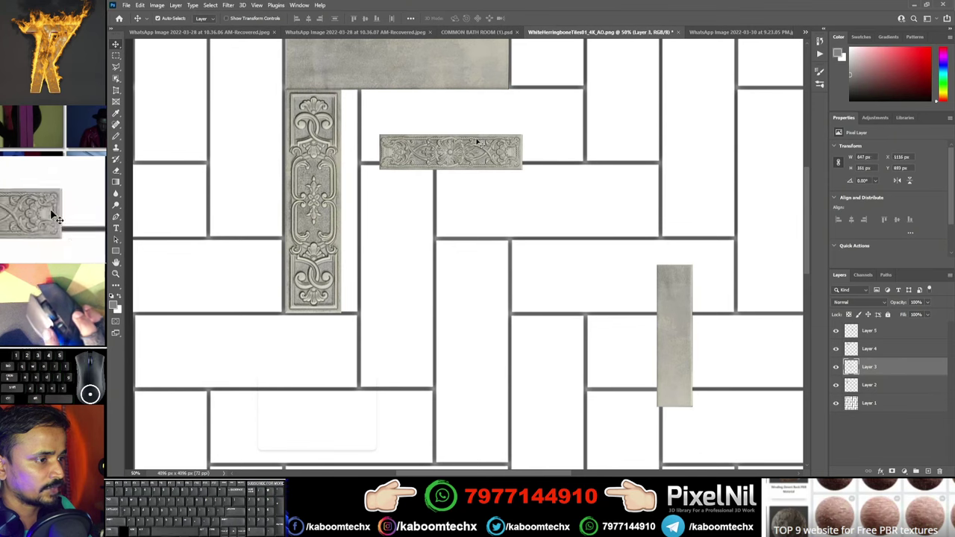
- Rotate the second ornamental tile upright and enlarge it beside the first one
key("ctrl+t")
left_click_drag(530, 175, 532, 132)
left_click_drag(447, 153, 373, 122)
left_click_drag(380, 238, 395, 311)
key("Return")
- Rotate the second grey plank horizontal and fit it against the ornate tiles
left_click_drag(677, 313, 430, 159)
key("ctrl+t")
mouse_move(446, 103)
left_mouse_down()
mouse_move(342, 116)
mouse_move(352, 161)
left_mouse_up()
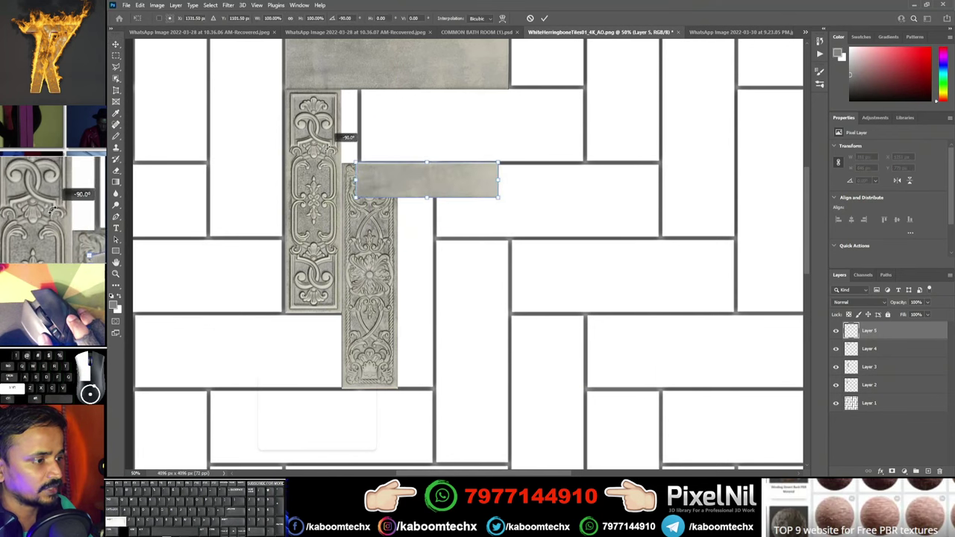
mouse_move(443, 193)
left_mouse_down()
mouse_move(430, 139)
mouse_move(570, 202)
left_mouse_up()
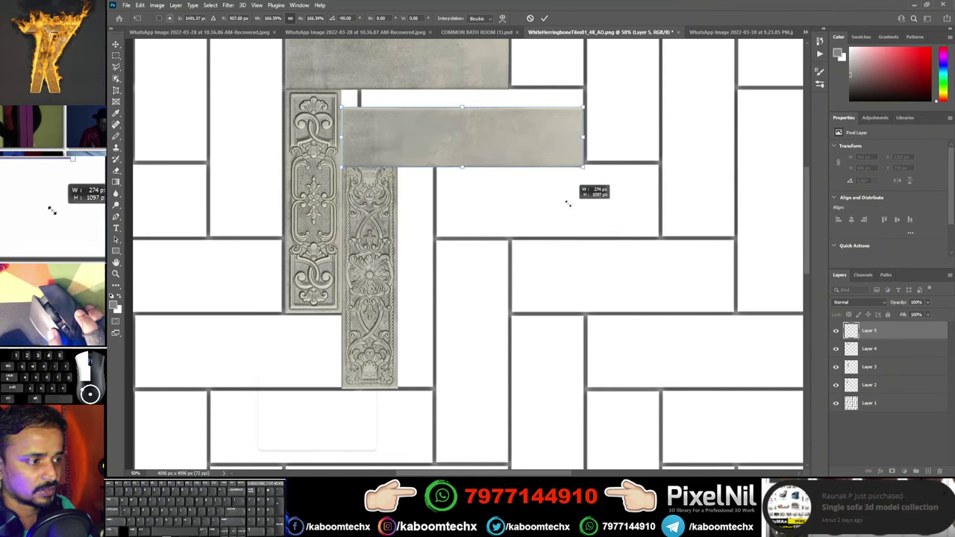
left_click_drag(569, 202, 562, 194)
left_click_drag(469, 132, 426, 91)
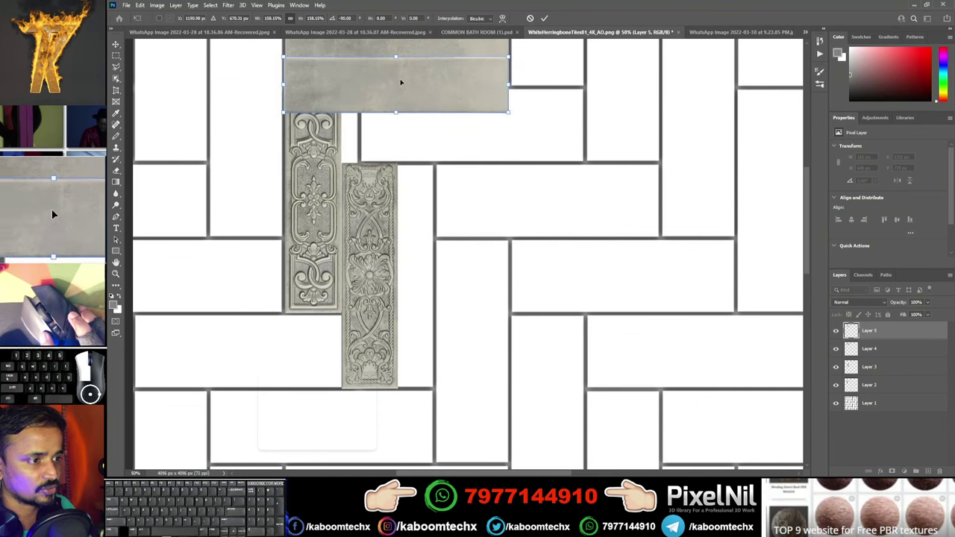
left_click_drag(398, 79, 447, 202)
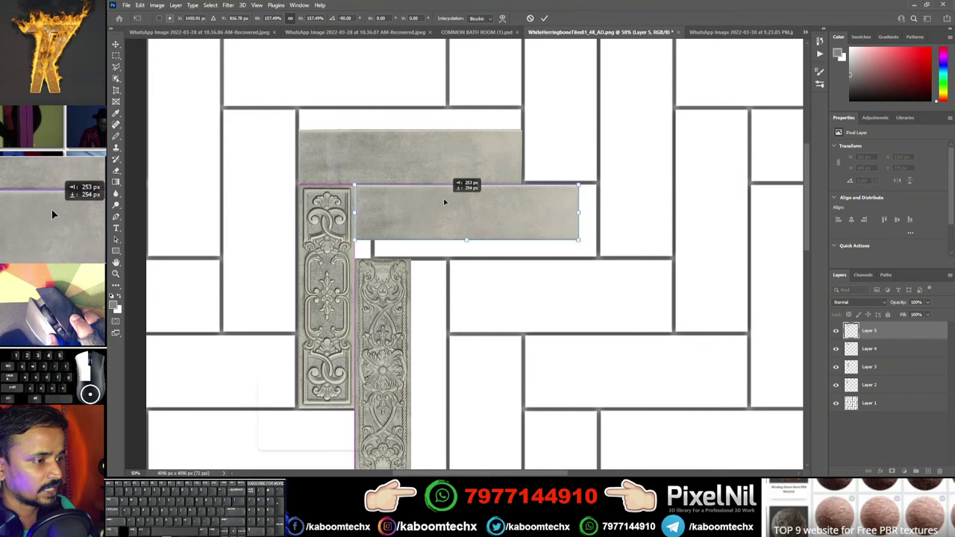
key("Return")
- Slide the second ornate tile up to meet the grey plank, closing the gap
key("ctrl+plus")
left_click(467, 313)
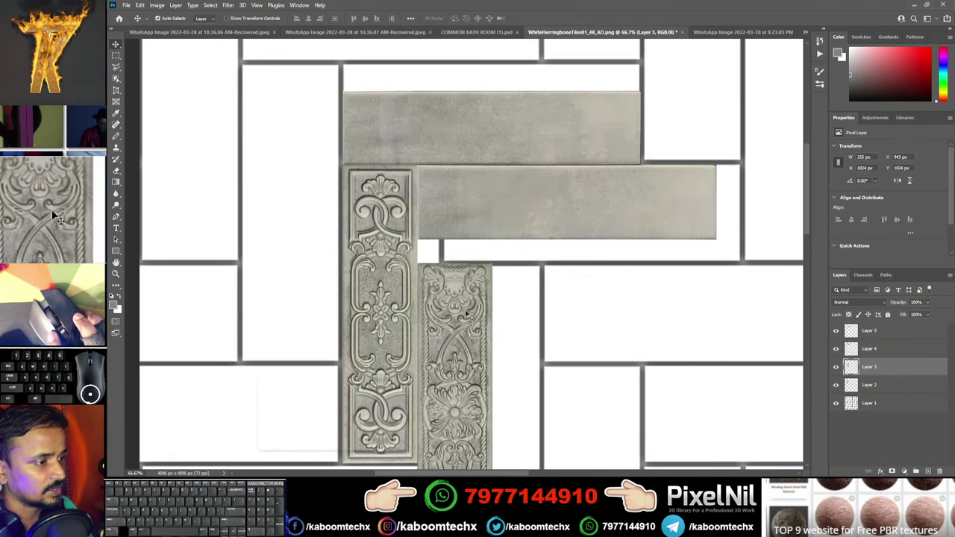
left_click_drag(466, 314, 464, 310)
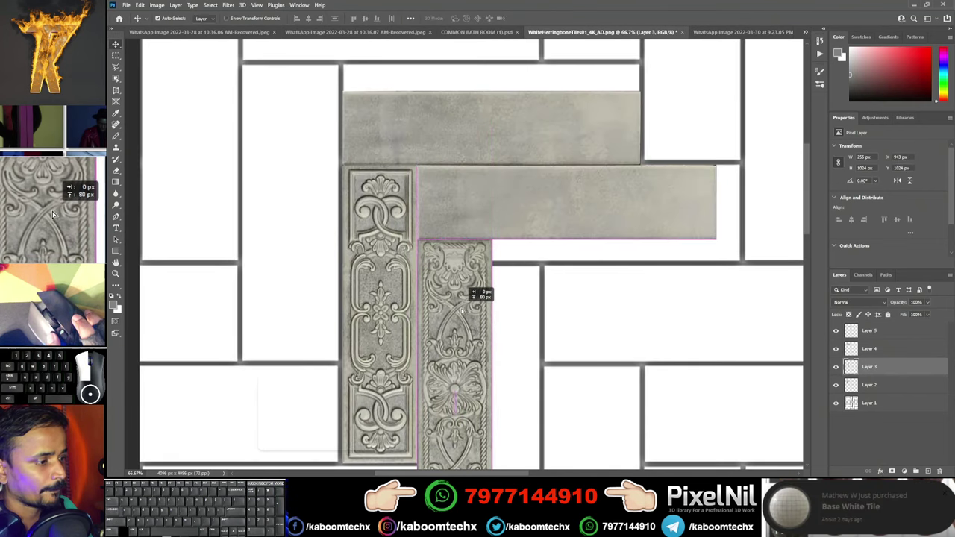
left_click_drag(580, 336, 510, 220)
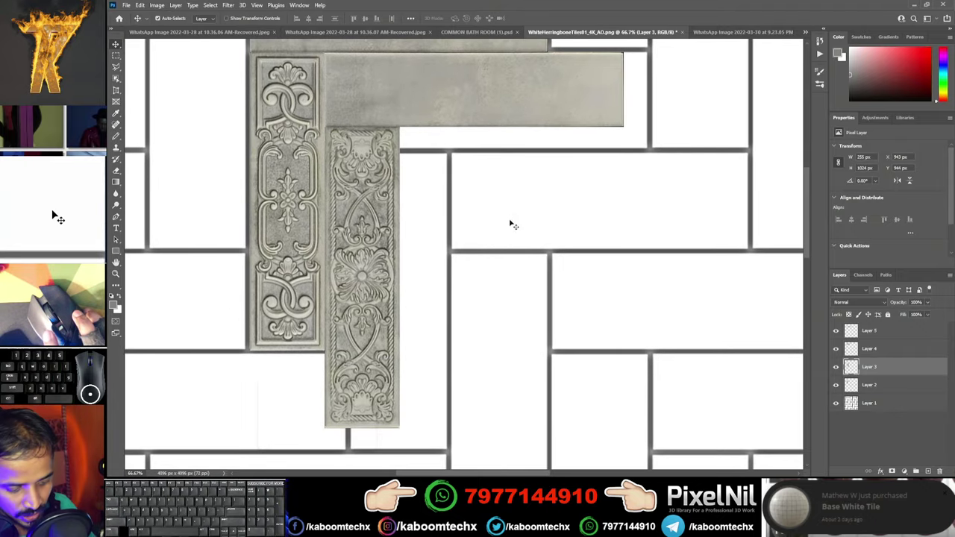
key("ctrl+minus")
key("ctrl+minus")
key("ctrl+minus")
key("ctrl+minus")
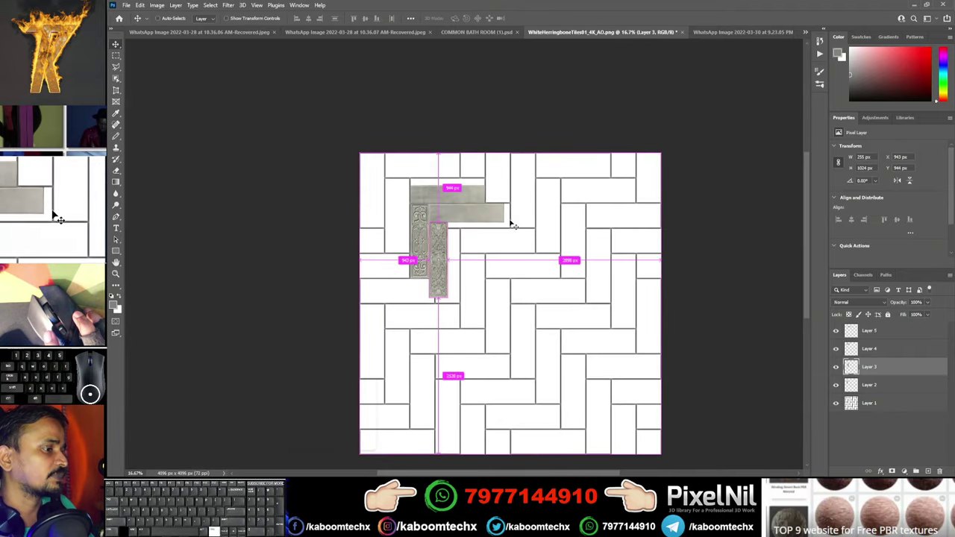
- Hide Layer 1's white herringbone template, leaving the four tiles on transparency
key("ctrl+plus")
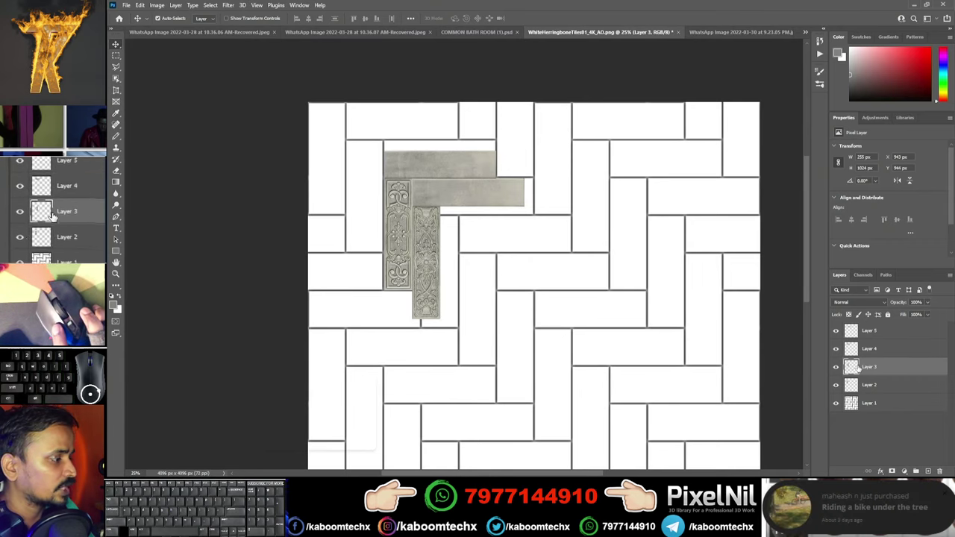
left_click(836, 403)
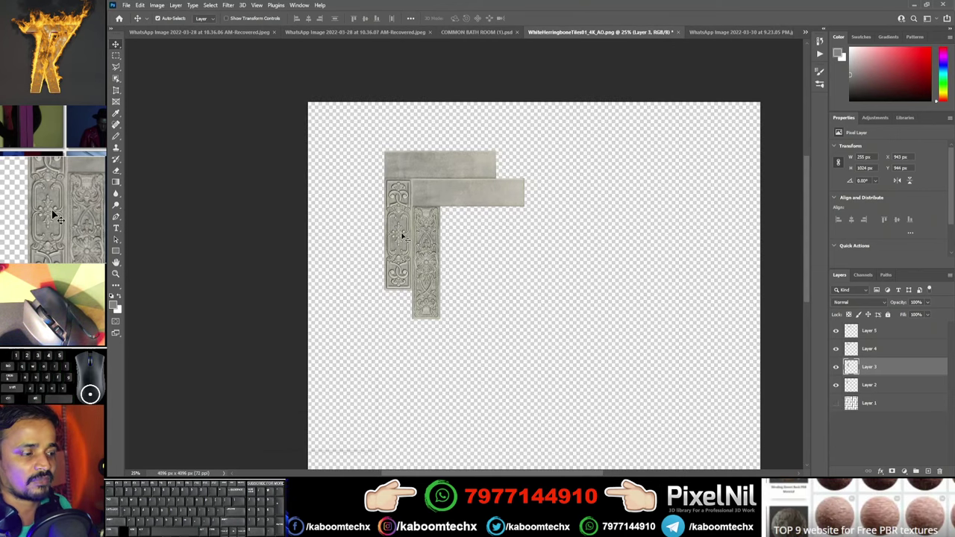
- Alt-drag copies of the four-tile group down-right along the diagonal to repeat the pattern
mouse_move(471, 276)
left_mouse_down()
mouse_move(228, 145)
mouse_move(413, 224)
left_mouse_up()
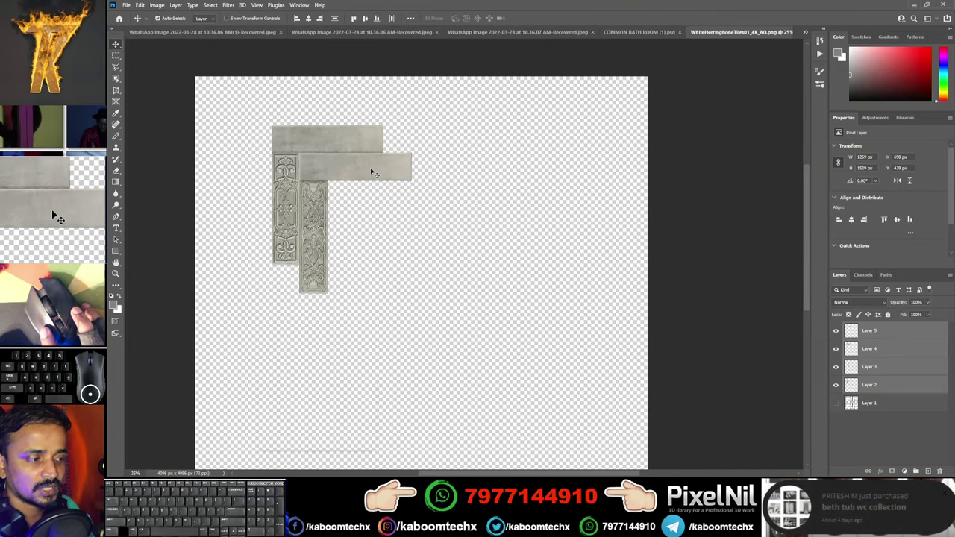
left_click_drag(367, 173, 427, 233)
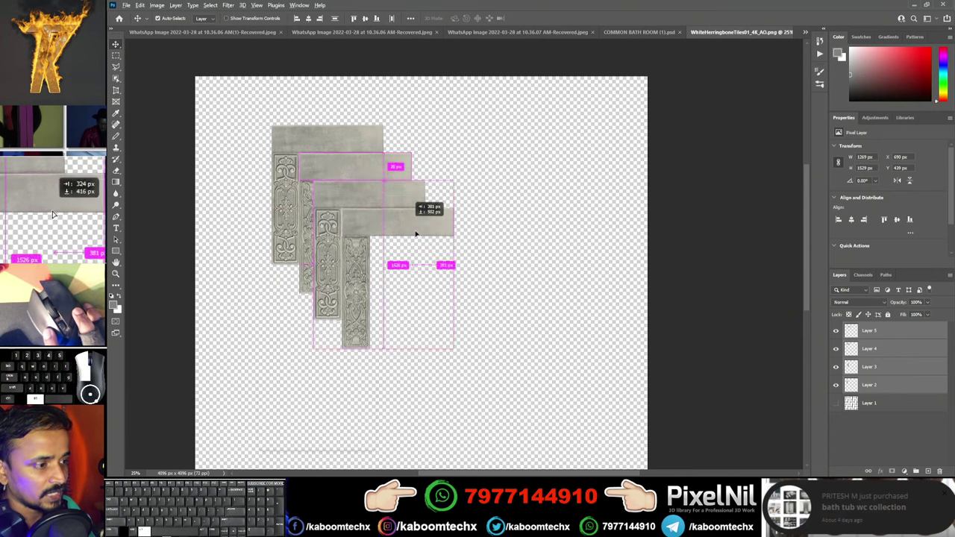
left_click_drag(427, 232, 424, 229)
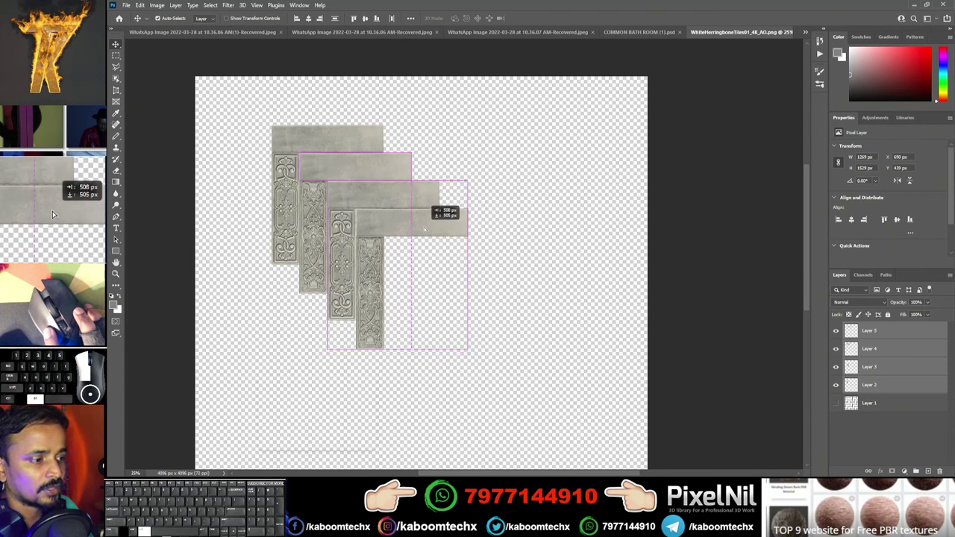
left_click_drag(424, 229, 425, 230)
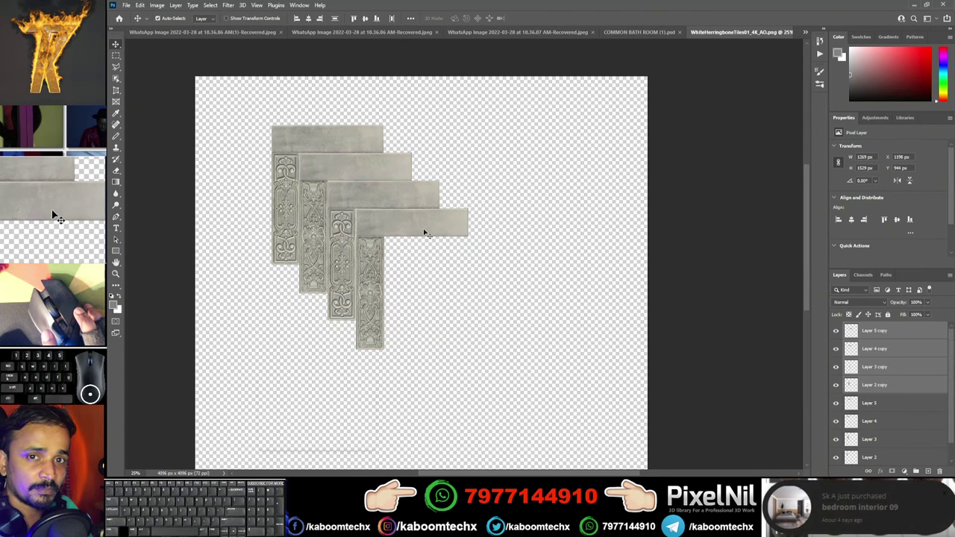
mouse_move(423, 232)
left_mouse_down()
mouse_move(478, 305)
mouse_move(448, 278)
left_mouse_up()
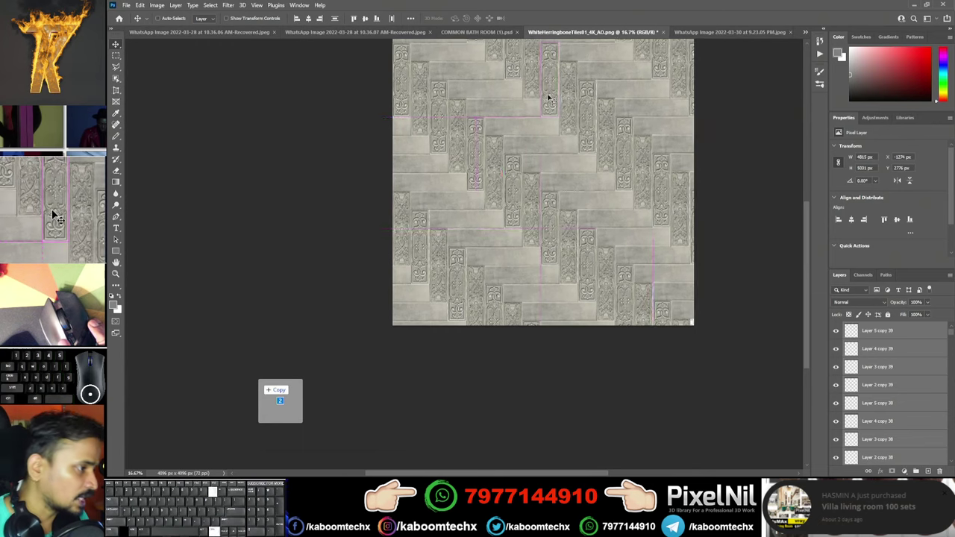
key("ctrl+minus")
key("ctrl+minus")
key("ctrl+minus")
- Zoom and pan across the 4096 × 4096 px canvas to inspect the tiled herringbone pattern
key("ctrl+plus")
key("ctrl+plus")
key("ctrl+plus")
key("ctrl+plus")
key("ctrl+plus")
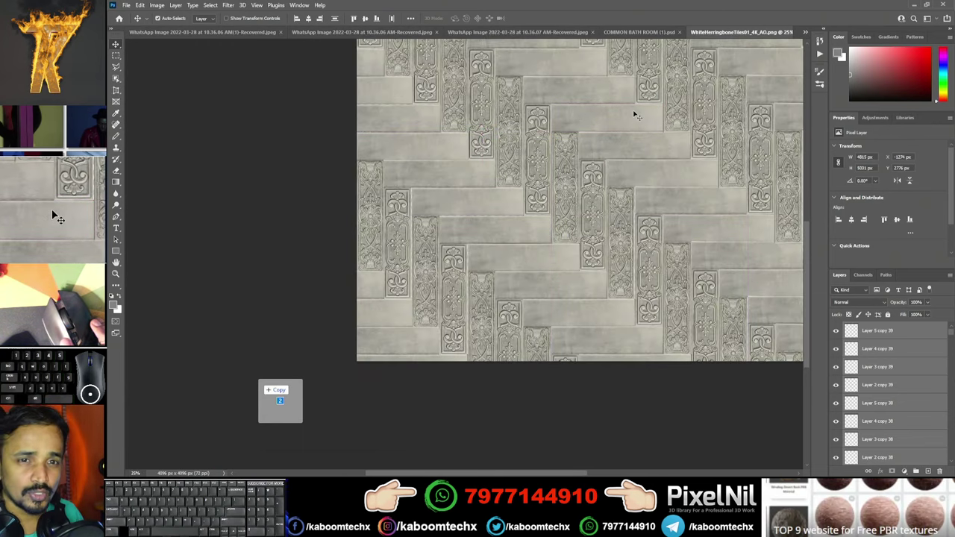
left_click_drag(596, 121, 421, 251)
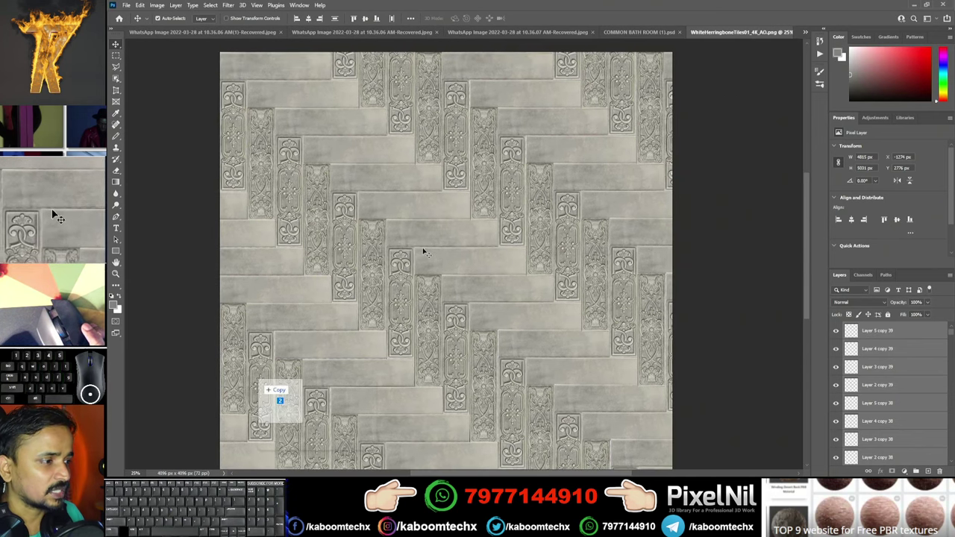
left_click_drag(480, 102, 481, 105)
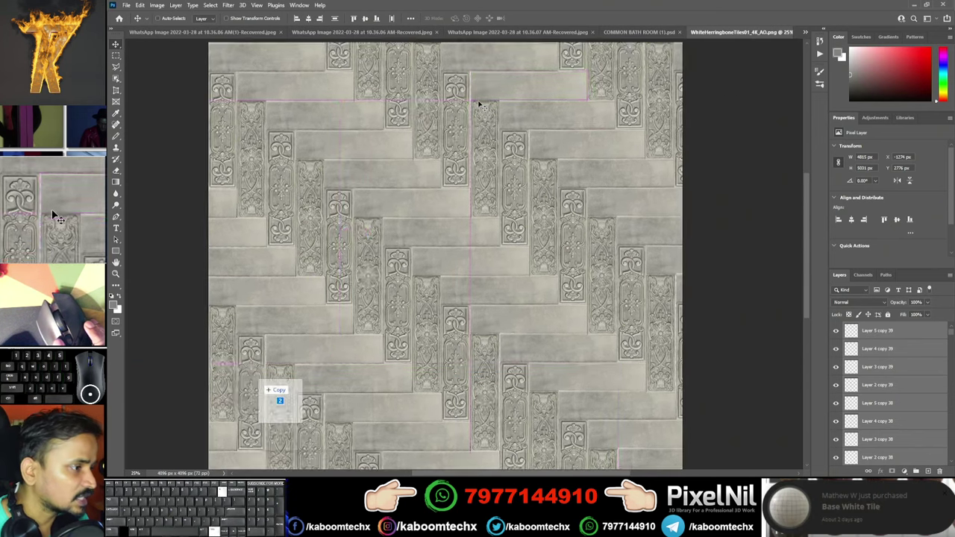
key("ctrl+plus")
key("ctrl+plus")
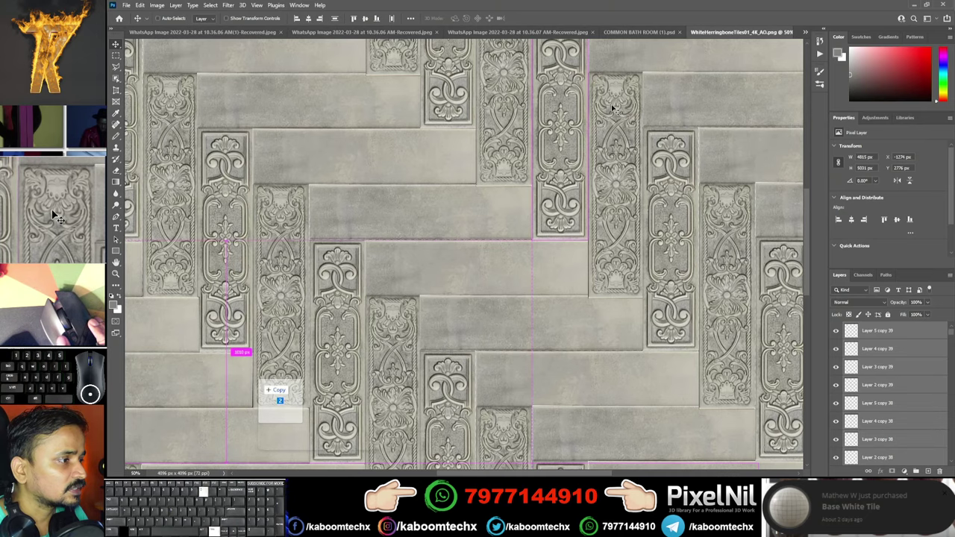
key("ctrl+0")
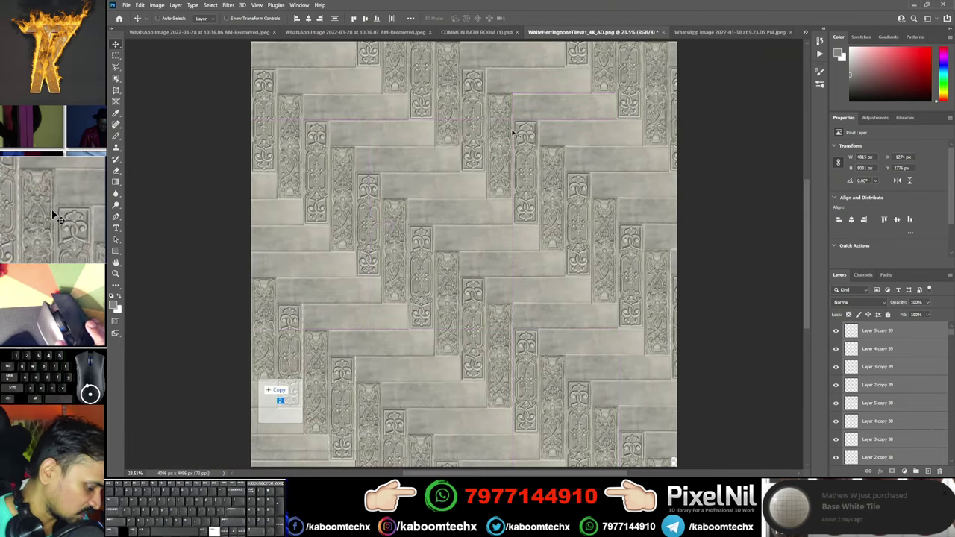
key("ctrl+minus")
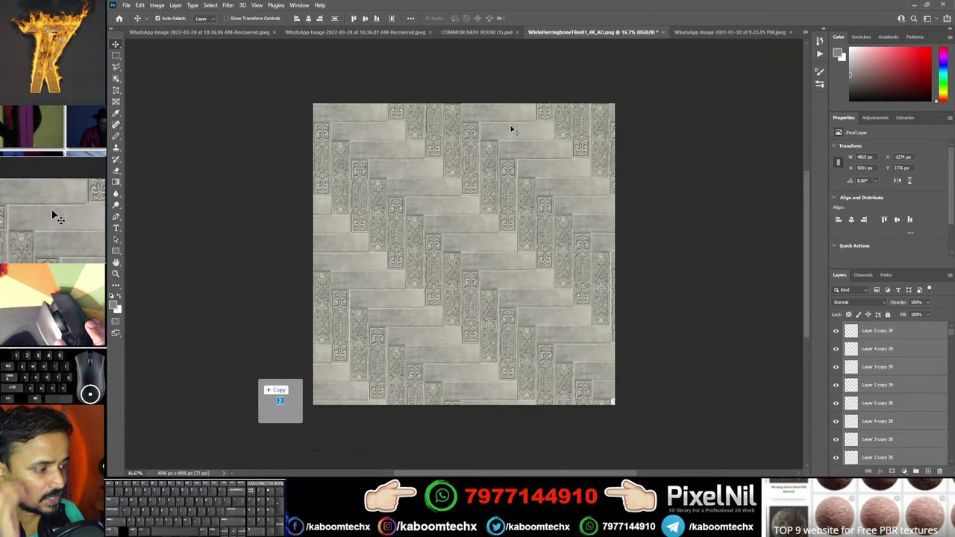
left_click_drag(545, 323, 364, 176)
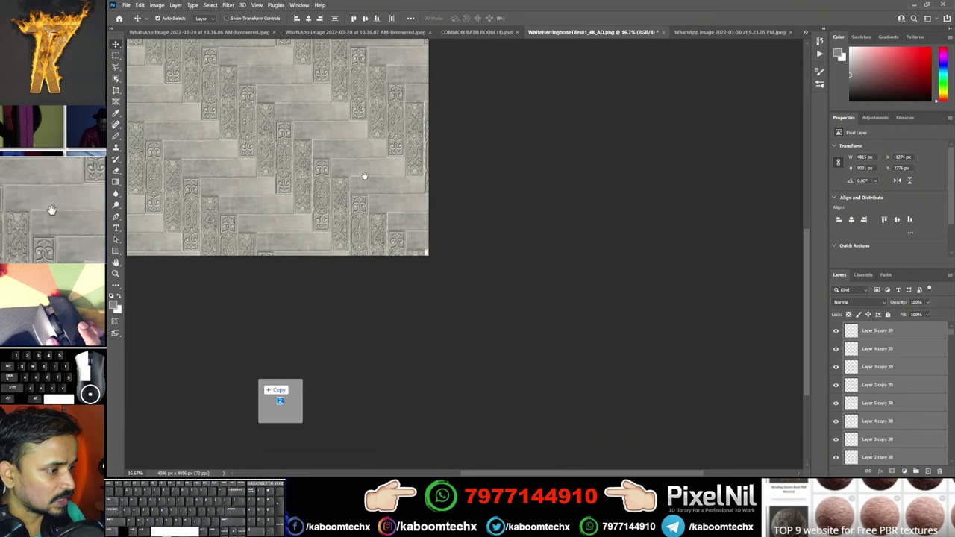
scroll(371, 173, "up", 1)
scroll(379, 179, "up", 1)
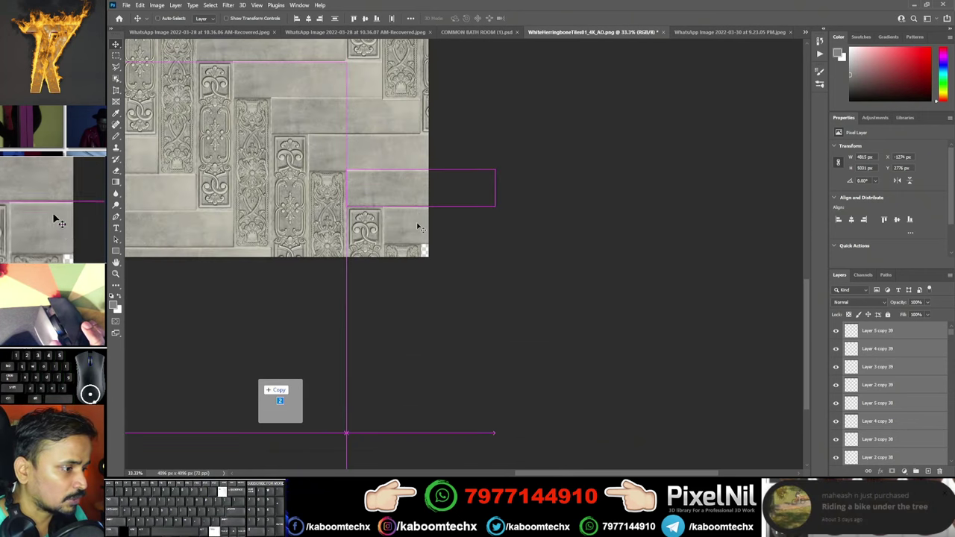
scroll(395, 194, "up", 1)
scroll(418, 209, "up", 1)
- Alt-copy the grey plank from Layer 5 copy 7 into the empty bottom-right corner
key("ctrl+e")
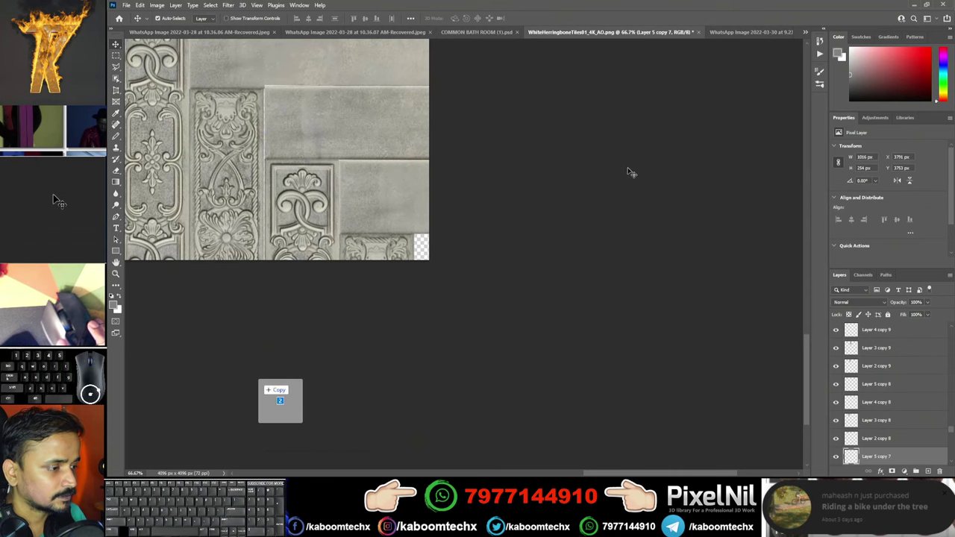
left_click(507, 135)
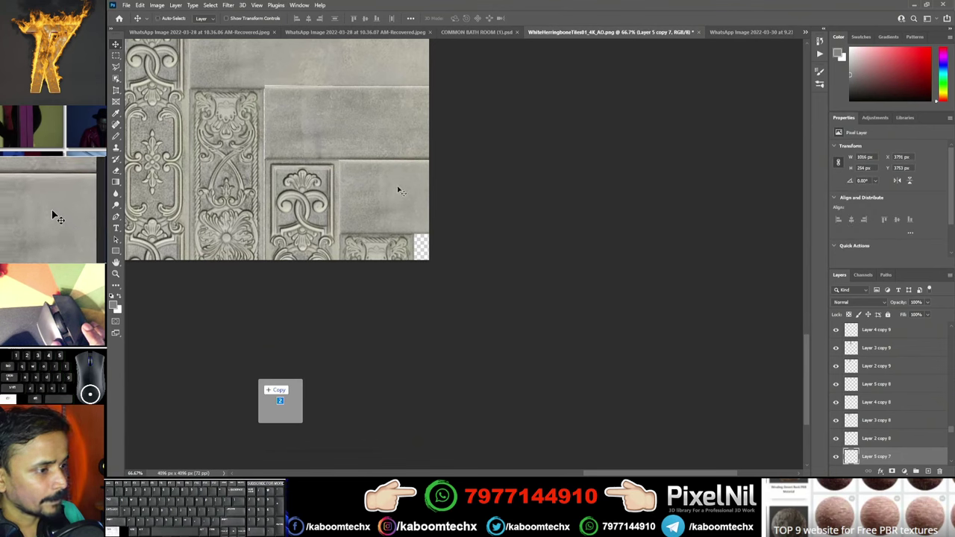
left_click_drag(397, 188, 397, 190)
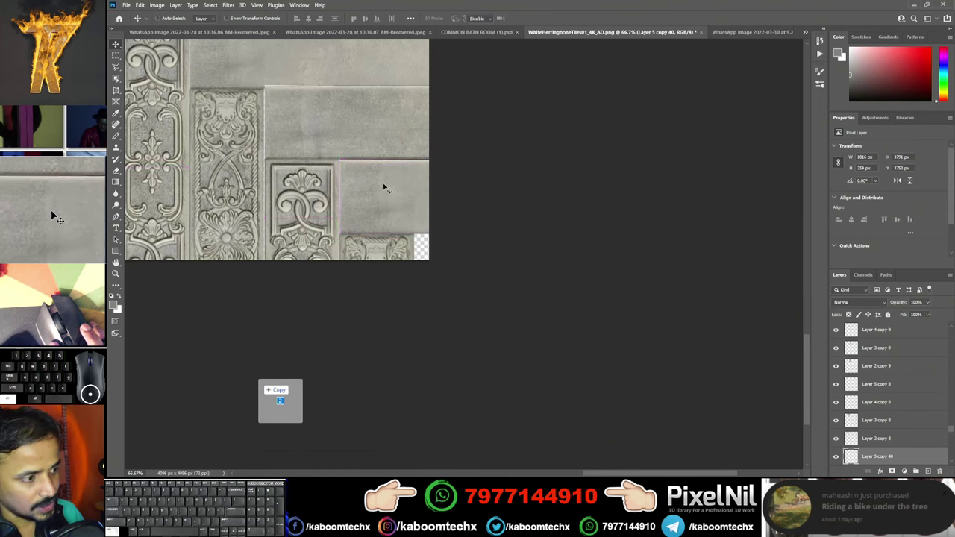
left_click_drag(381, 187, 459, 260)
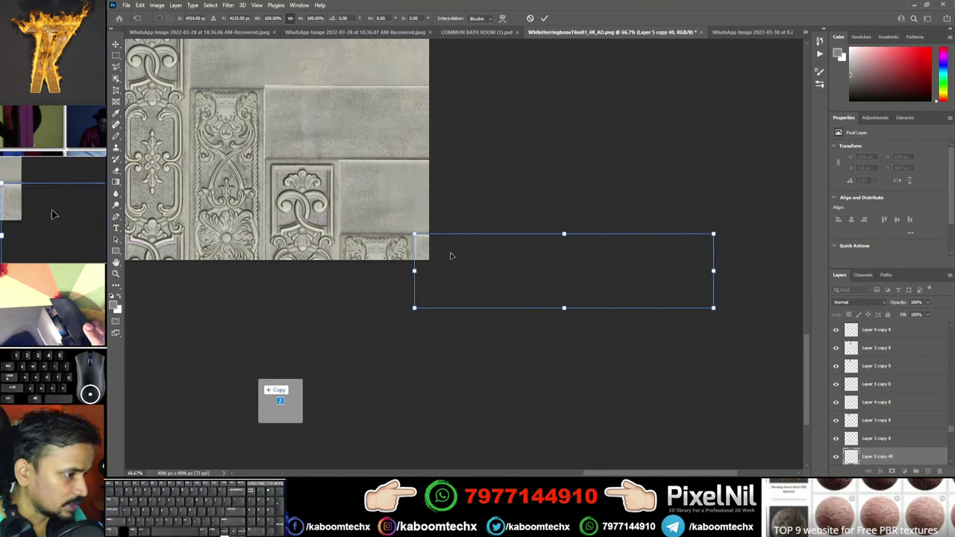
left_click(544, 18)
scroll(532, 71, "down", 1)
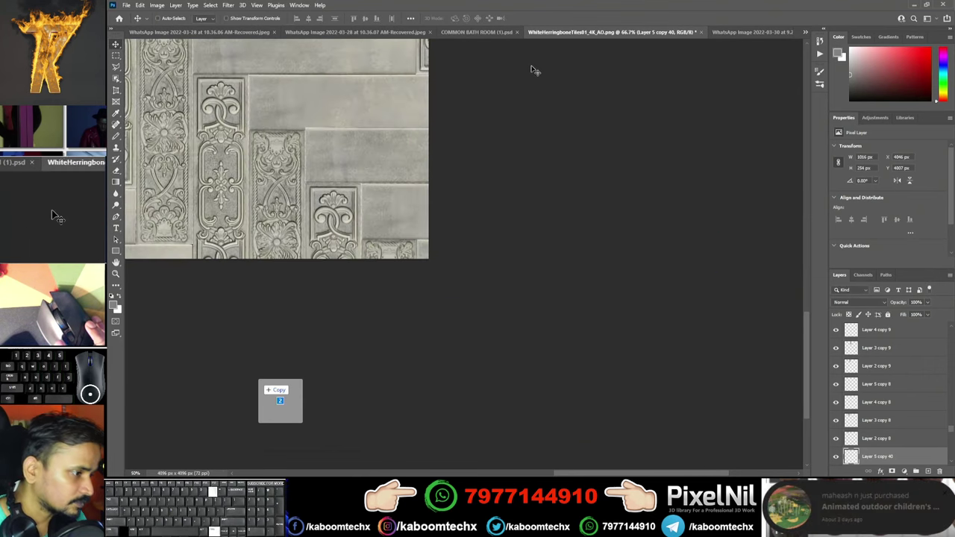
scroll(529, 70, "down", 1)
scroll(522, 70, "down", 2)
scroll(521, 70, "down", 3)
scroll(514, 68, "up", 1)
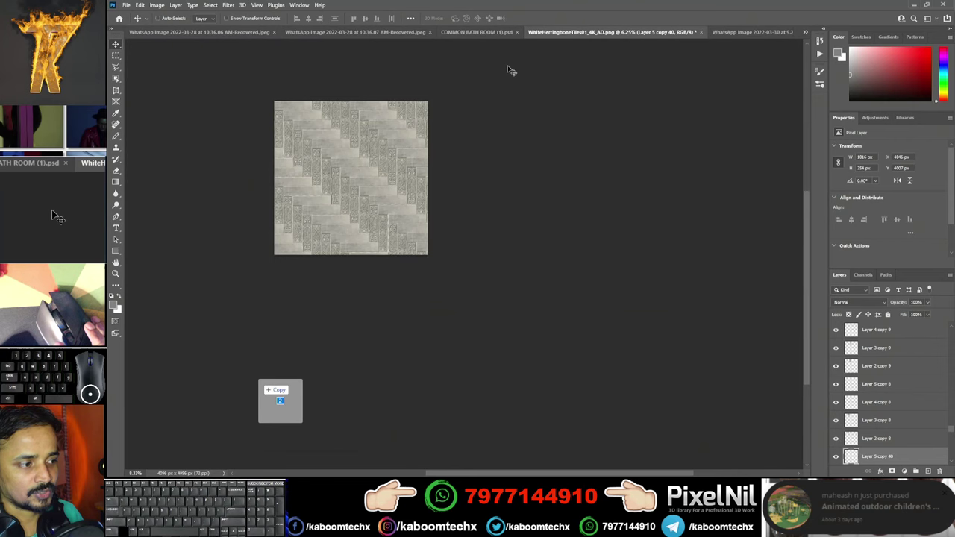
scroll(507, 70, "up", 1)
left_click_drag(249, 124, 450, 267)
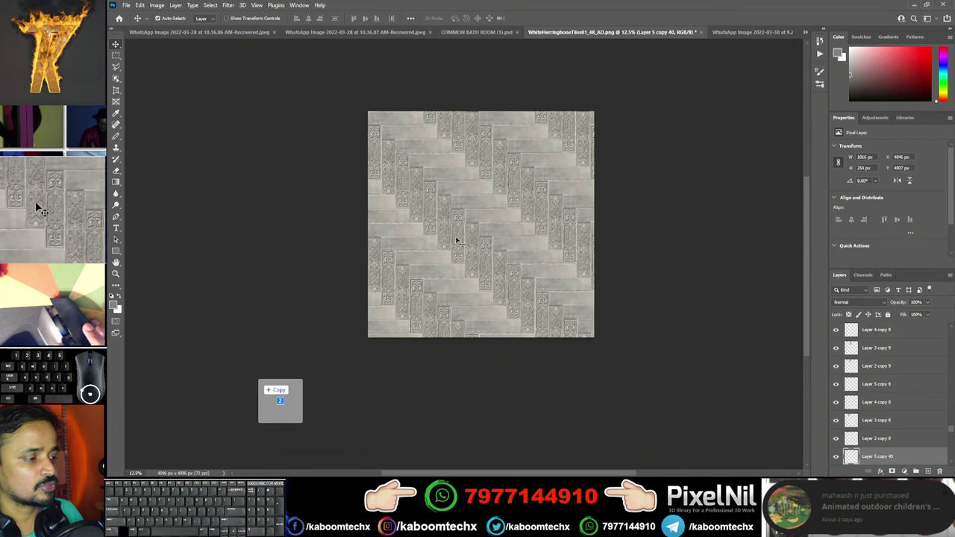
- Export the texture with Export As as a 100%-quality JPG named 'design tile'
left_click(126, 6)
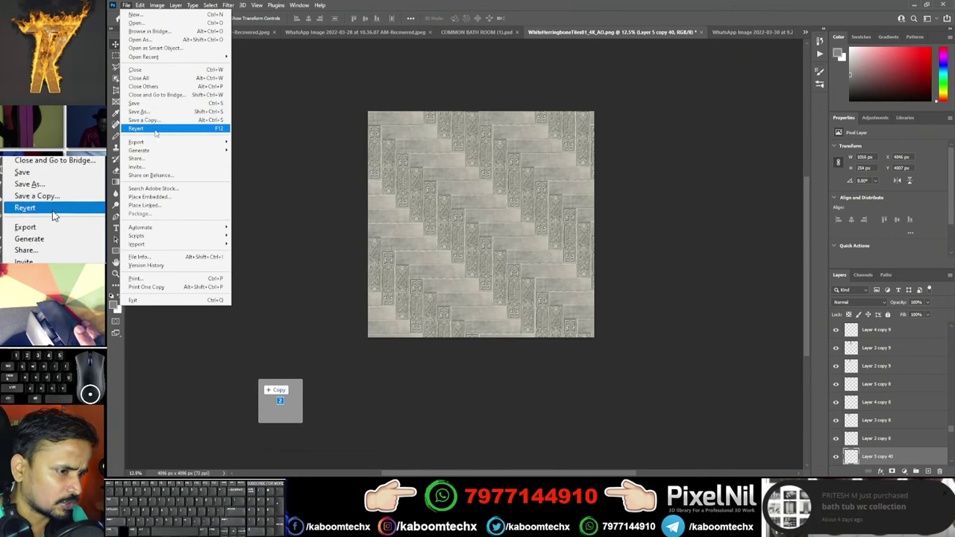
mouse_move(136, 142)
left_click(268, 151)
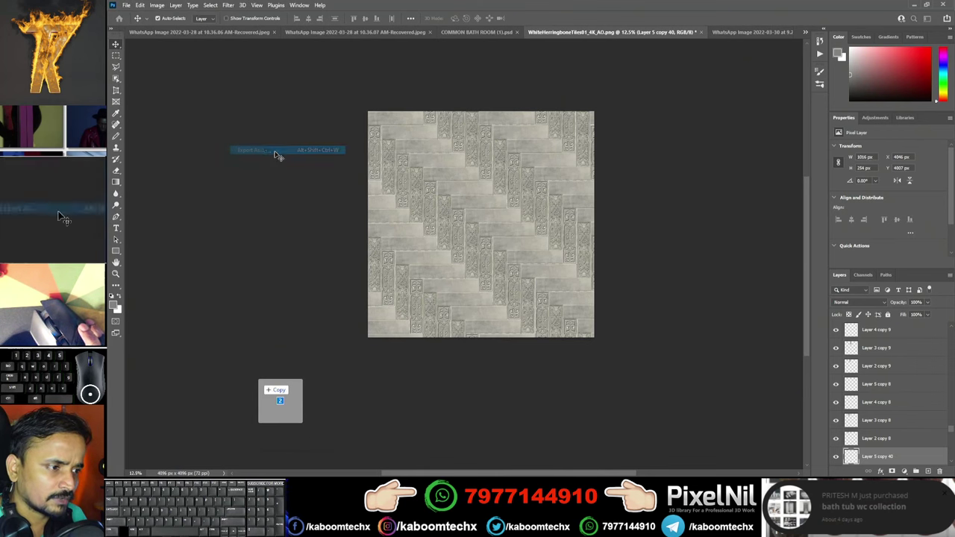
left_click(748, 124)
left_click(710, 148)
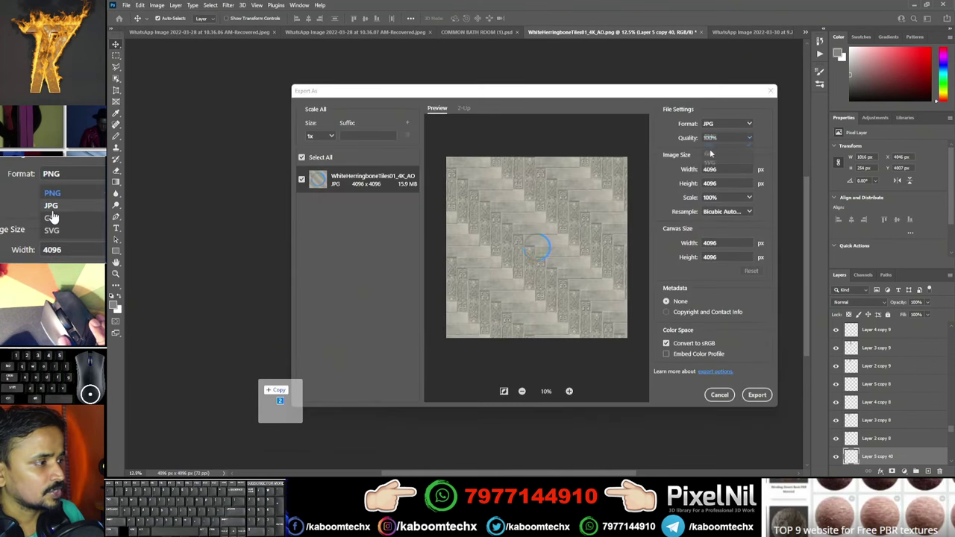
left_click(757, 395)
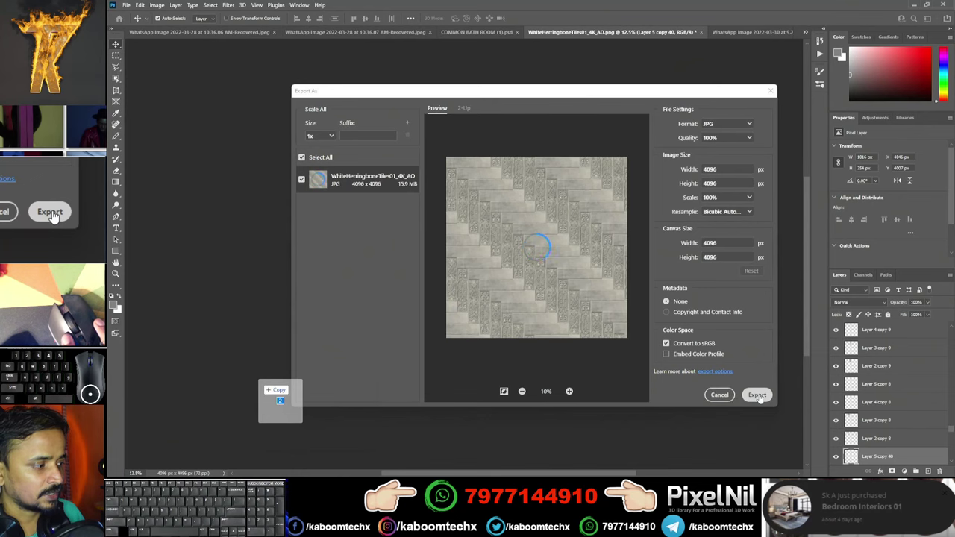
type("design tile")
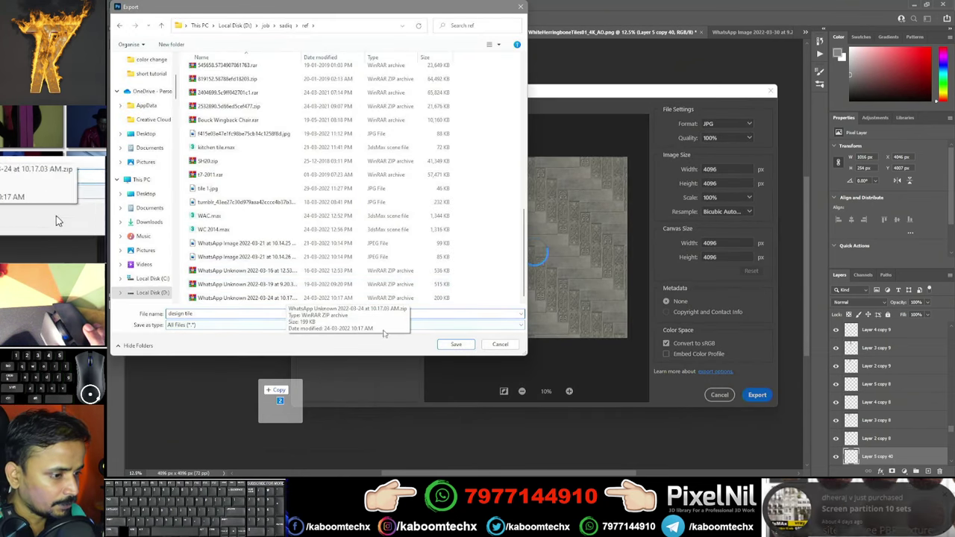
left_click(458, 345)
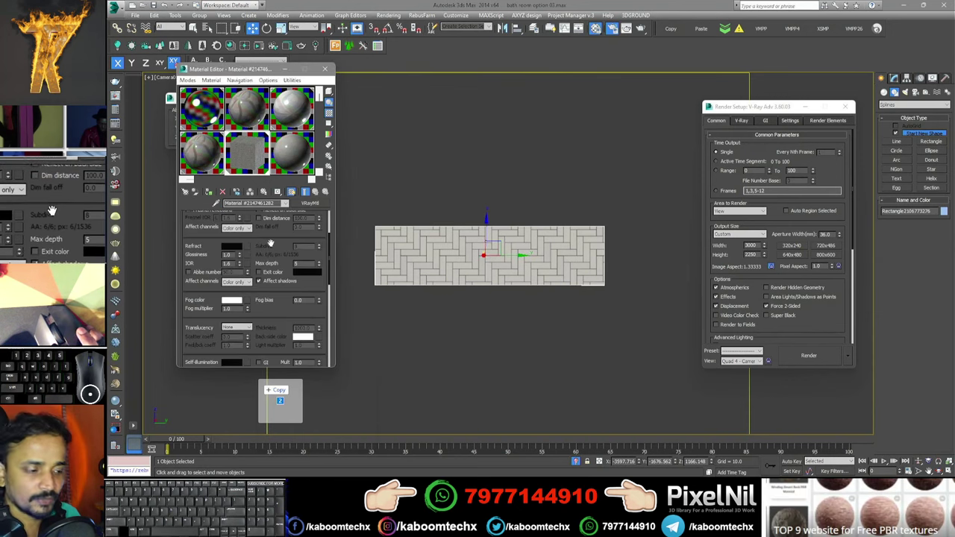
- Load design tile.jpg as the V-Ray material's Diffuse bitmap
scroll(280, 228, "up", 3)
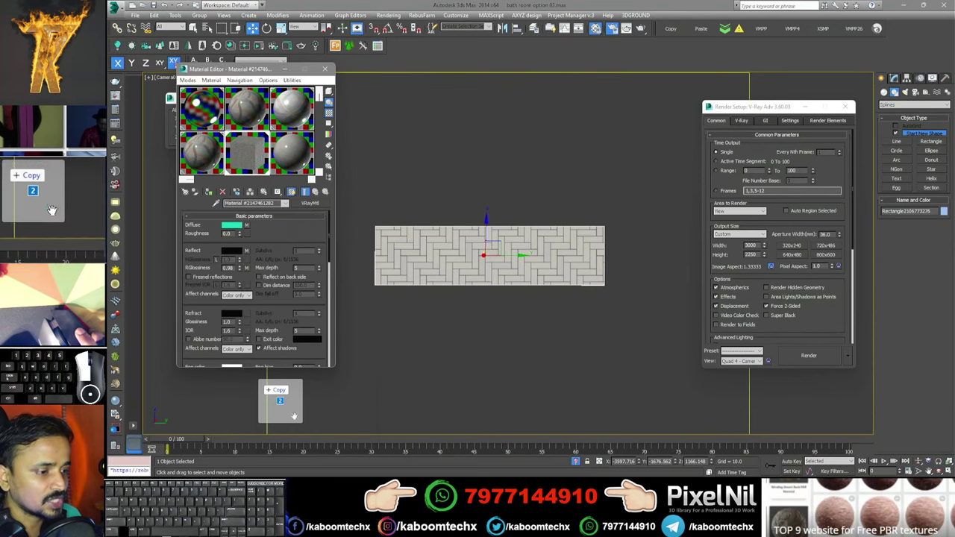
left_click(247, 225)
left_click(289, 326)
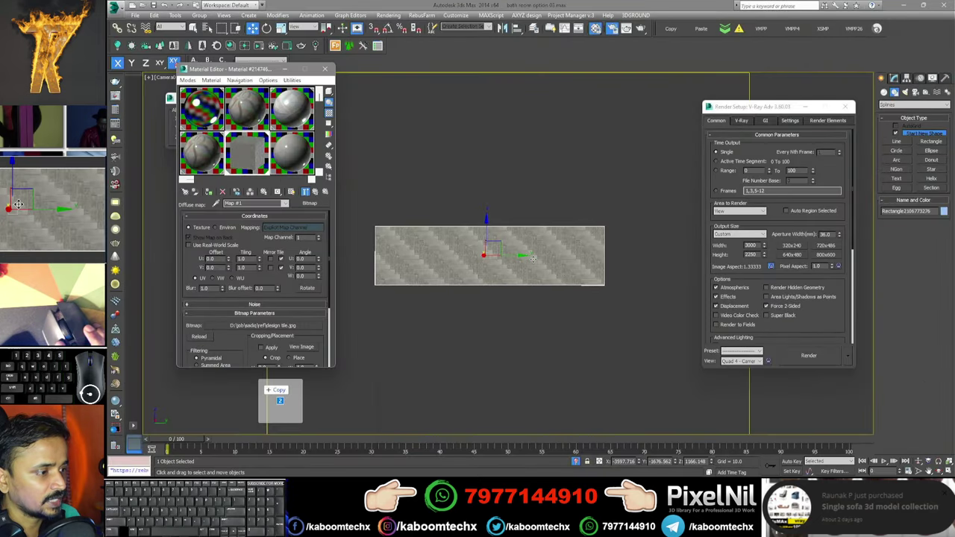
key("p")
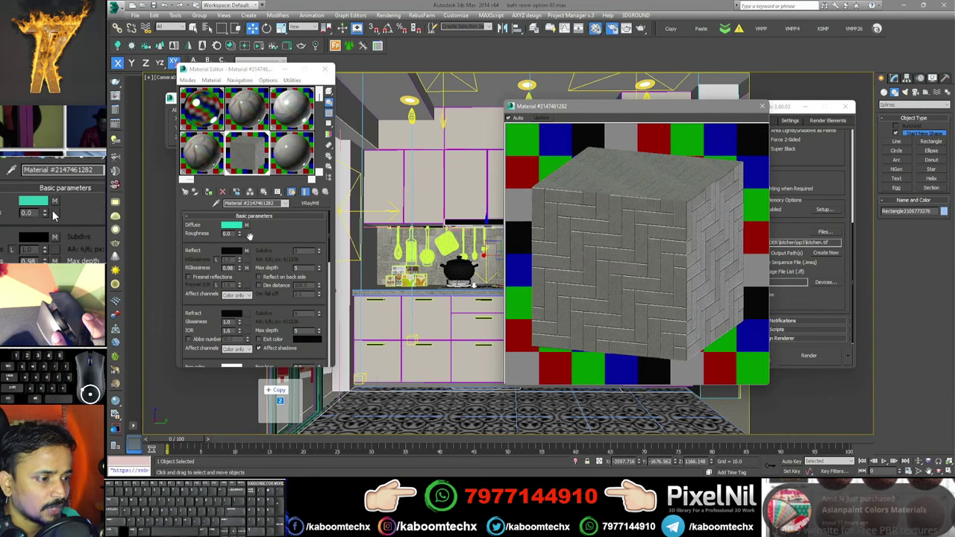
- Instance the design tile map into the Reflect and RGlossiness slots
left_click_drag(284, 236, 284, 179)
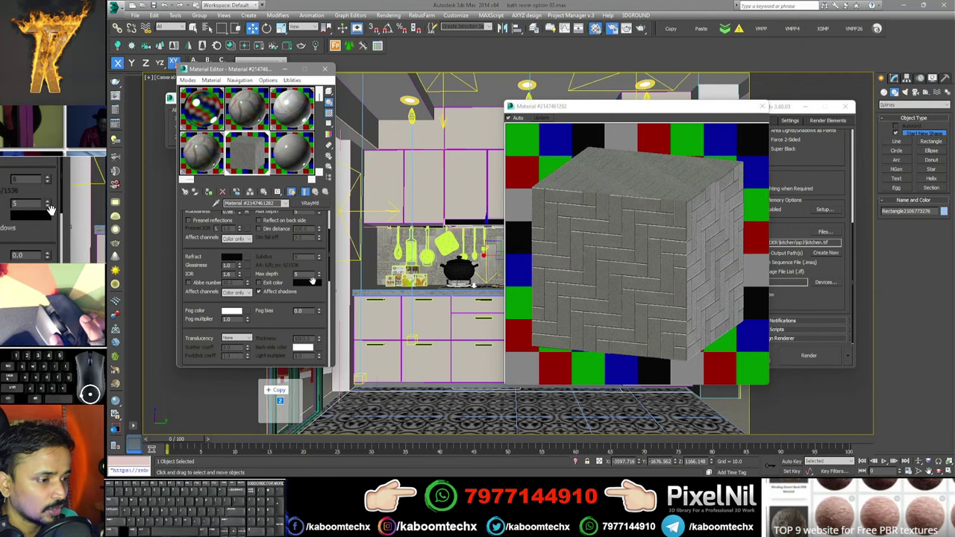
left_click_drag(274, 300, 275, 357)
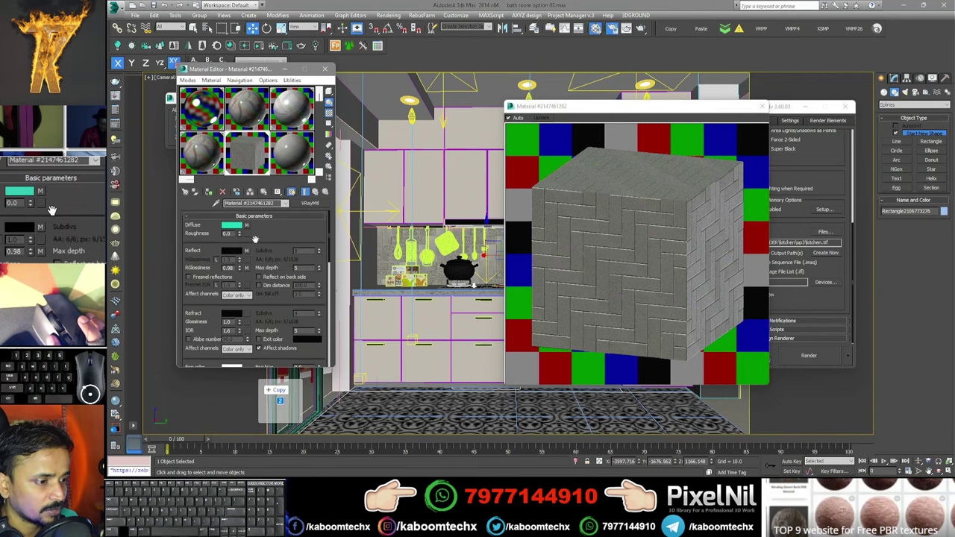
left_click_drag(289, 230, 289, 182)
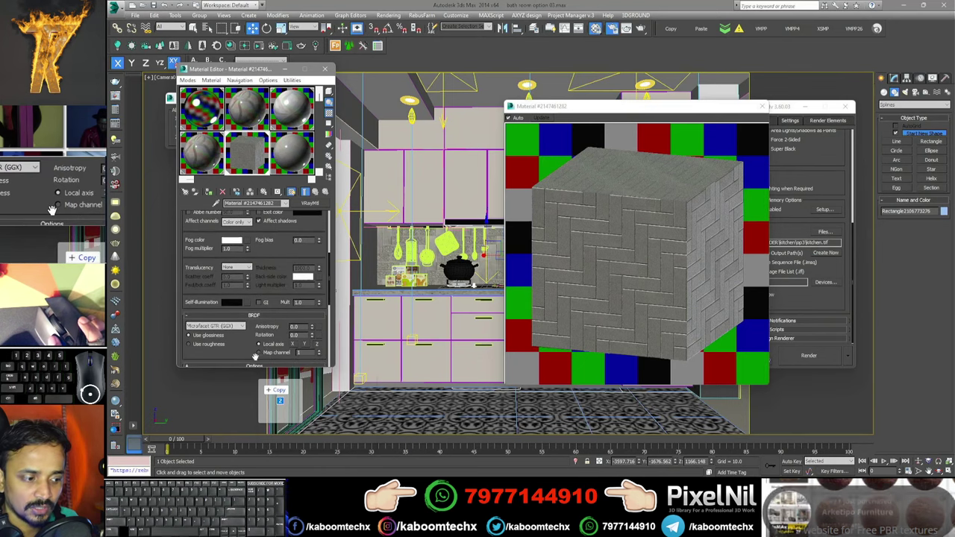
scroll(261, 326, "down", 5)
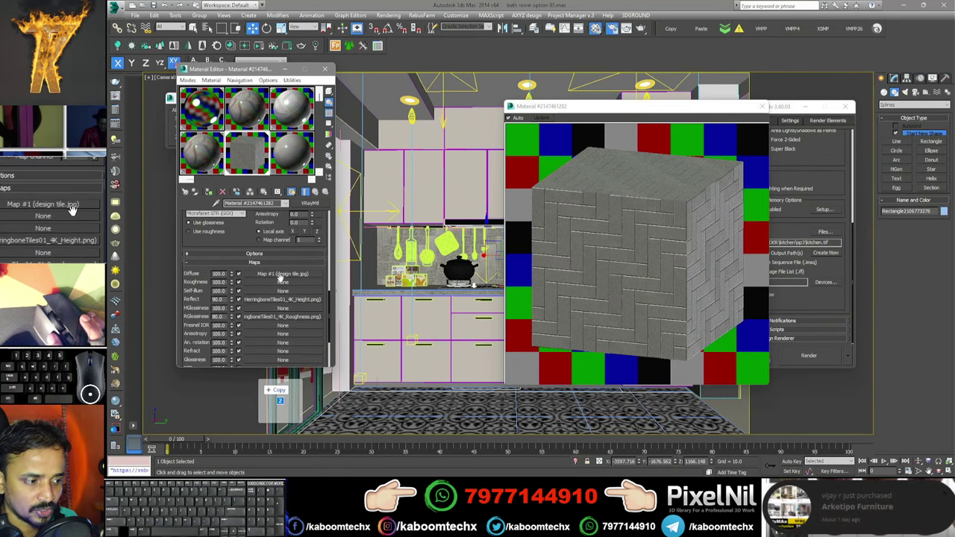
left_click_drag(304, 298, 282, 308)
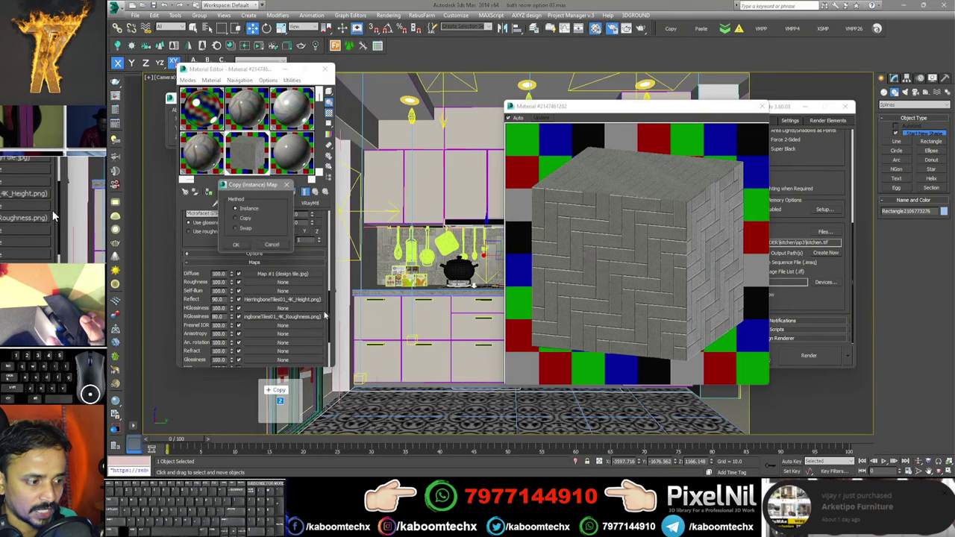
left_click(236, 245)
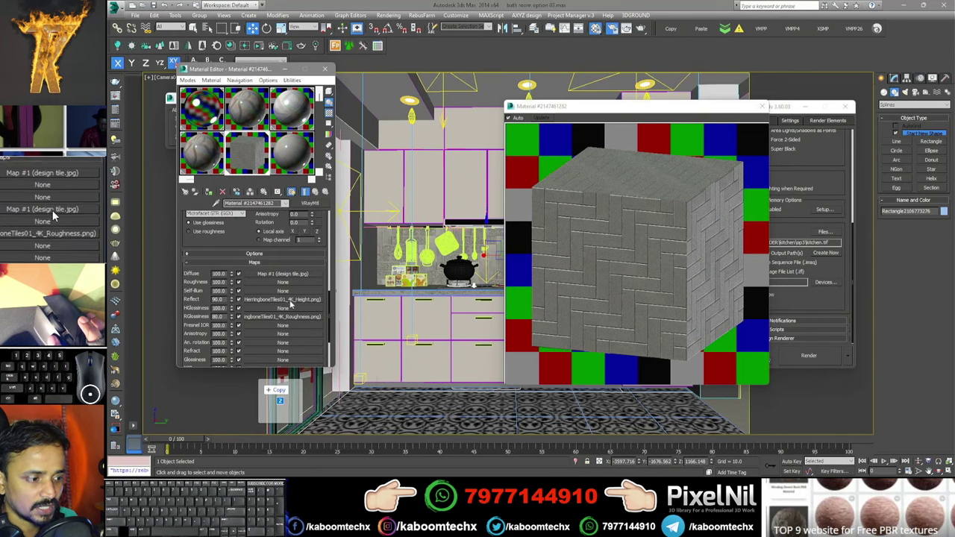
left_click_drag(291, 319, 287, 318)
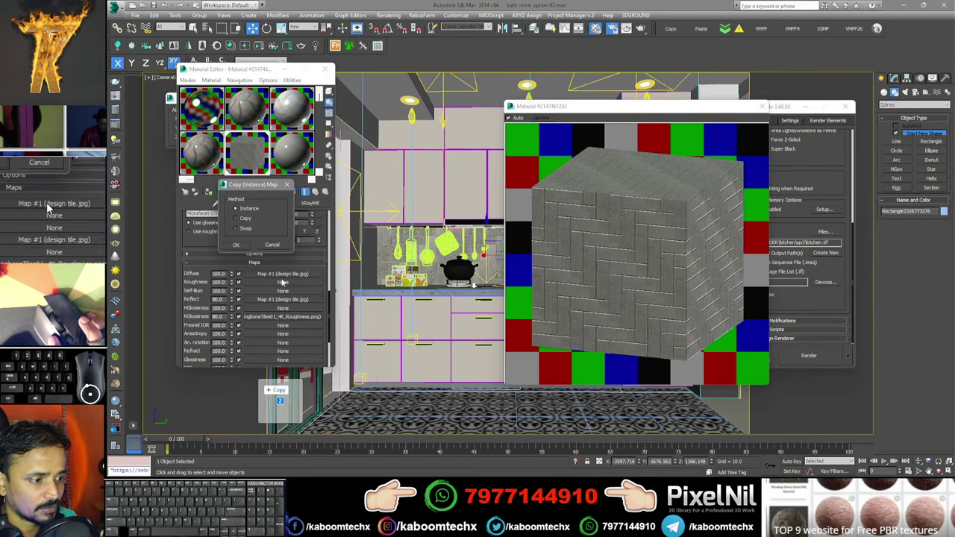
left_click(235, 245)
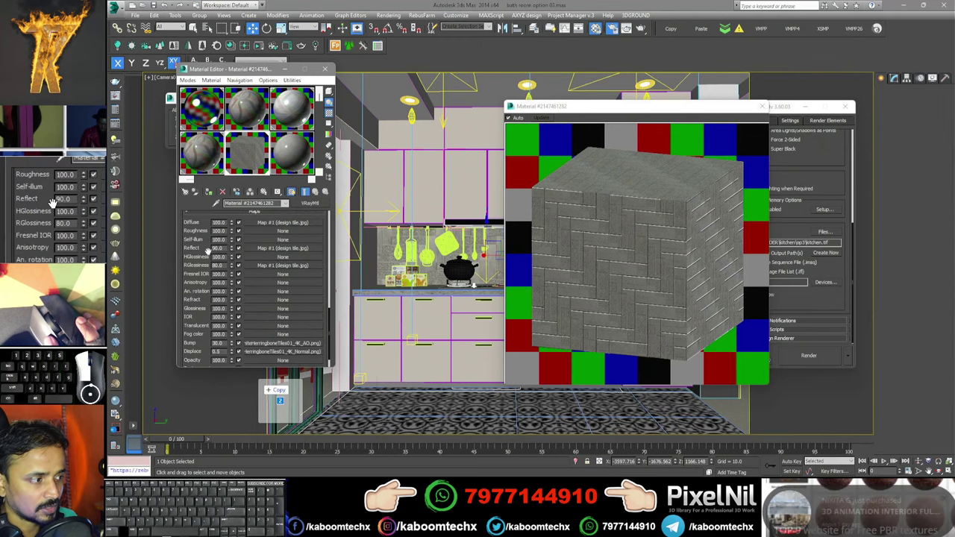
- Instance the map into the Bump slot and clear the Displace map
scroll(272, 289, "down", 3)
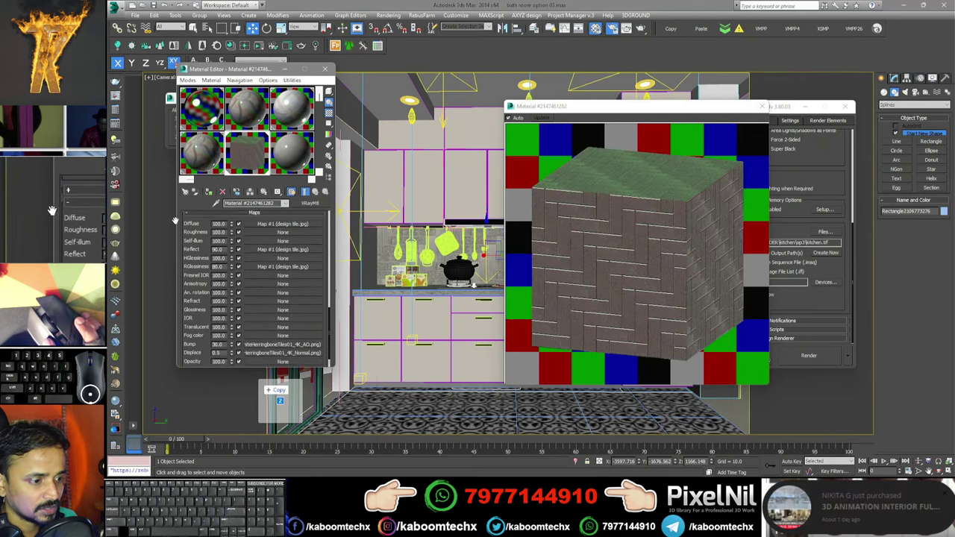
scroll(201, 279, "down", 3)
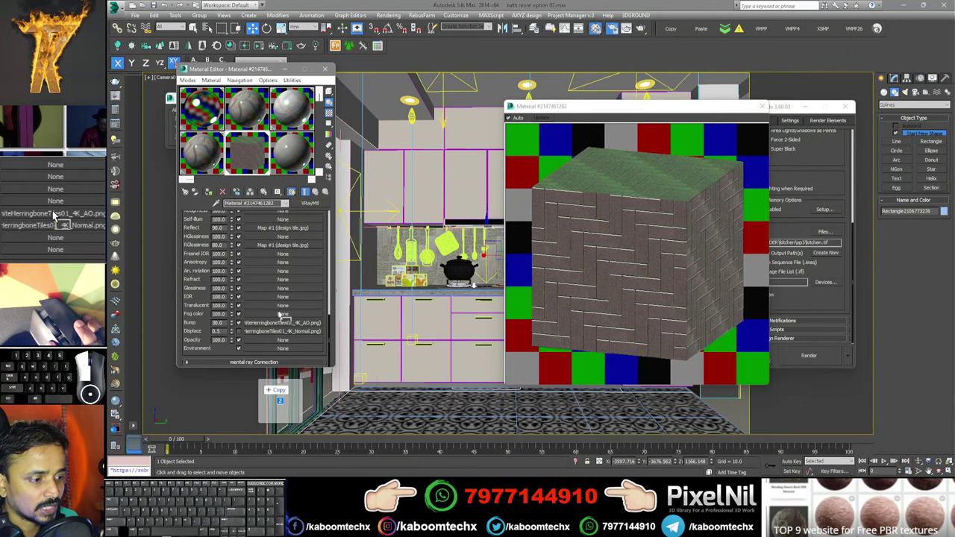
left_click_drag(280, 322, 266, 302)
left_click(246, 248)
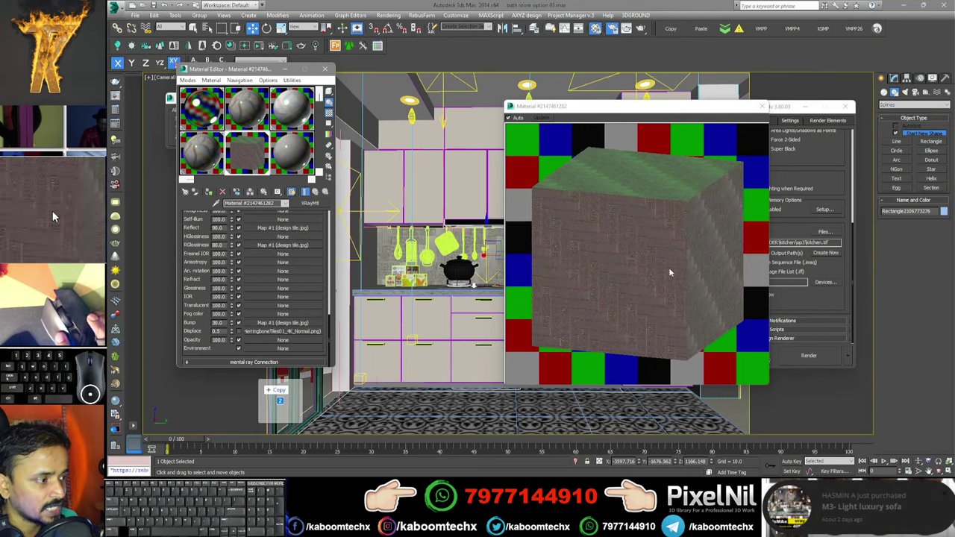
right_click(280, 331)
left_click(292, 355)
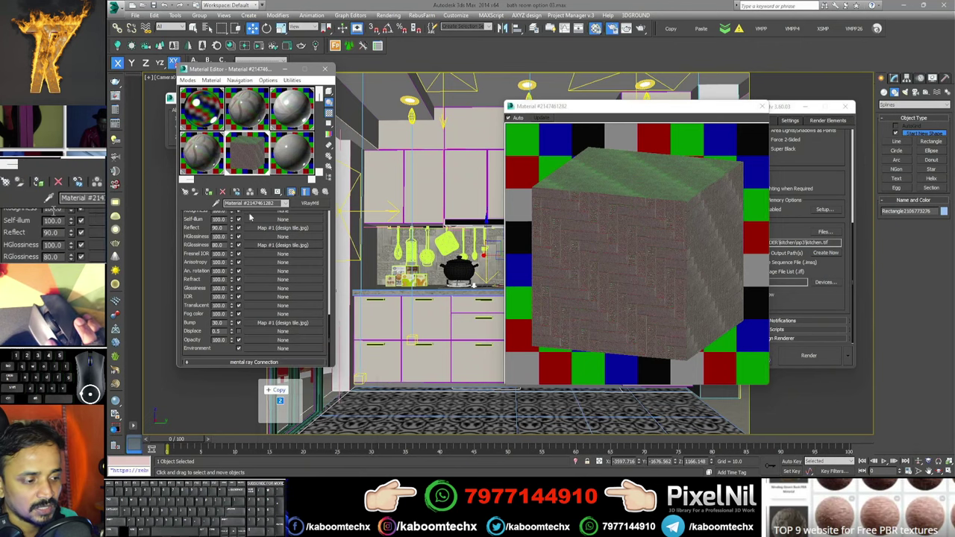
scroll(212, 242, "up", 3)
scroll(212, 298, "up", 3)
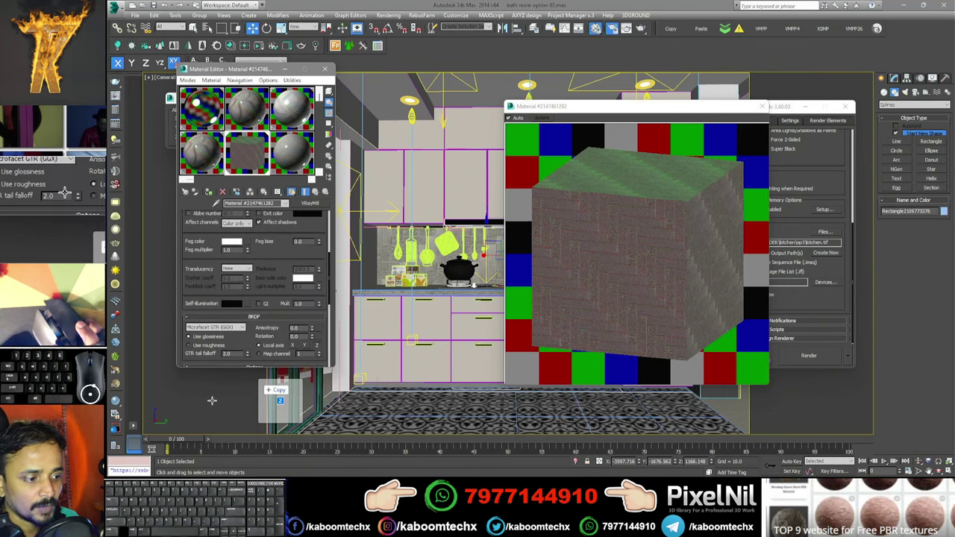
left_click_drag(286, 258, 285, 379)
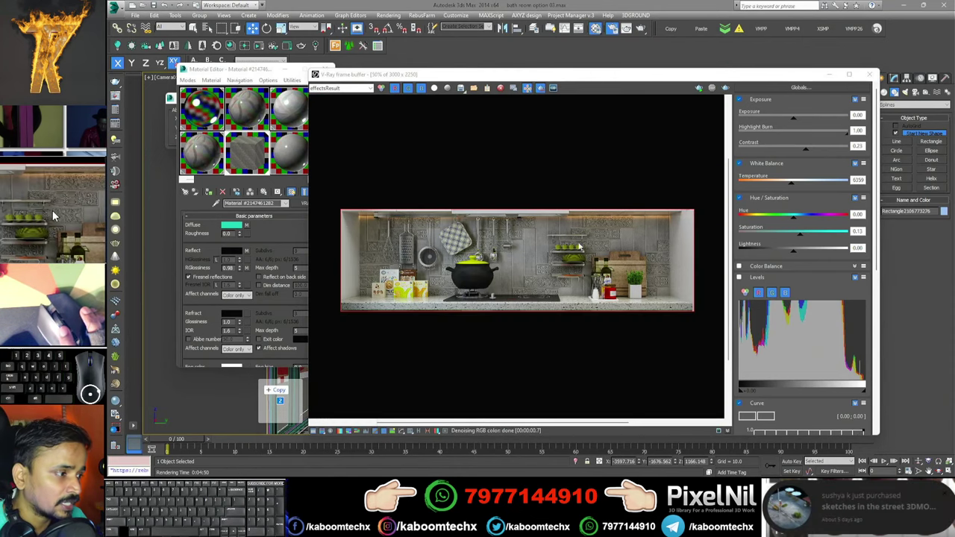
- Zoom and pan the V-Ray frame buffer to inspect the herringbone backsplash near the pot
scroll(579, 246, "up", 2)
scroll(647, 240, "down", 1)
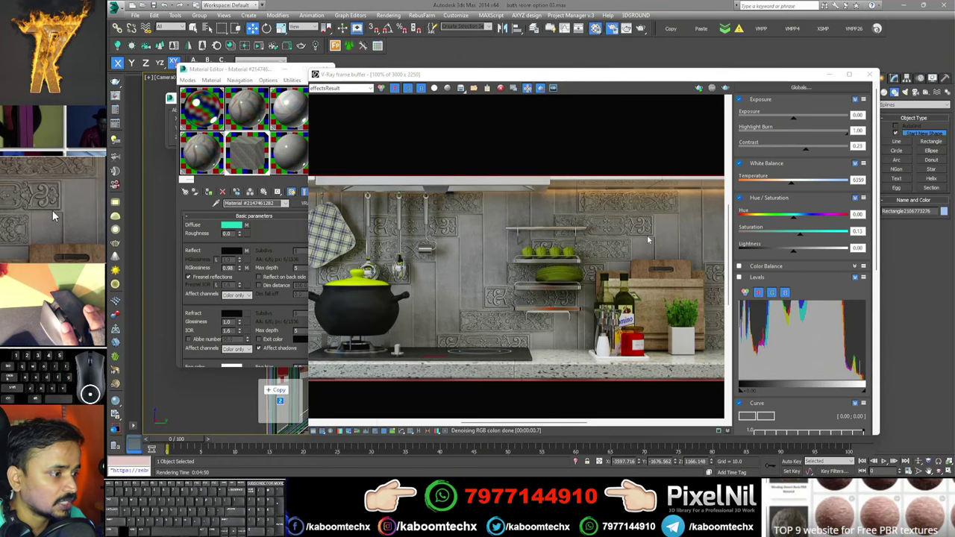
scroll(649, 268, "up", 2)
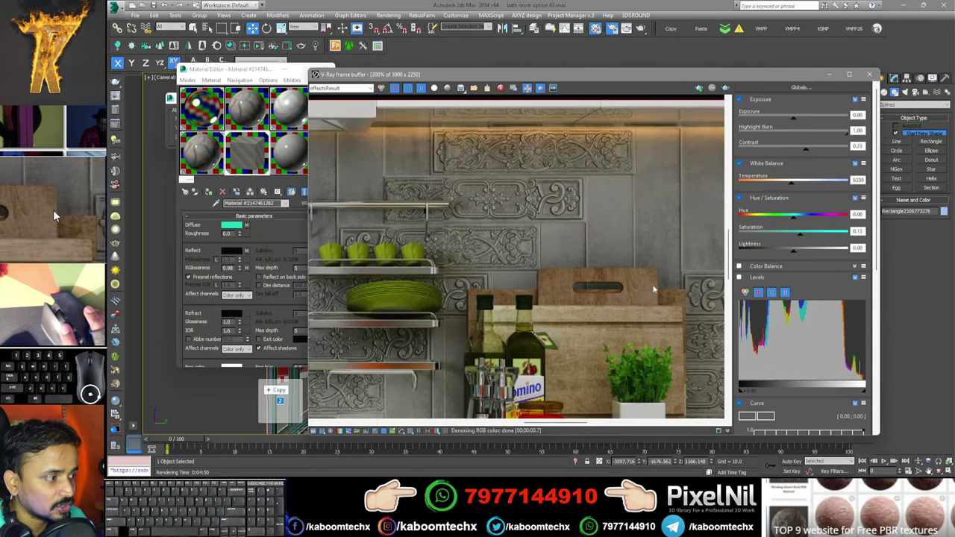
scroll(567, 246, "down", 2)
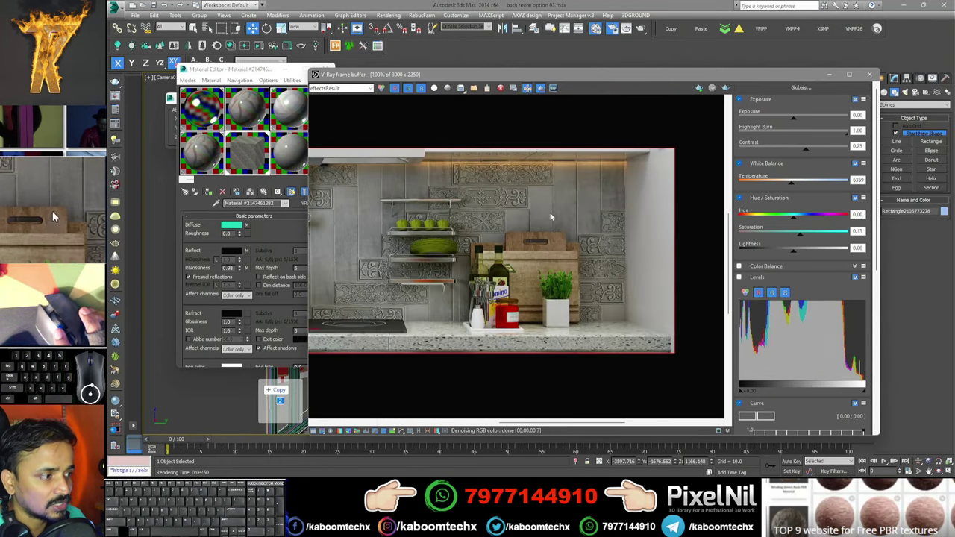
mouse_move(407, 220)
left_mouse_down()
mouse_move(508, 236)
mouse_move(544, 263)
left_mouse_up()
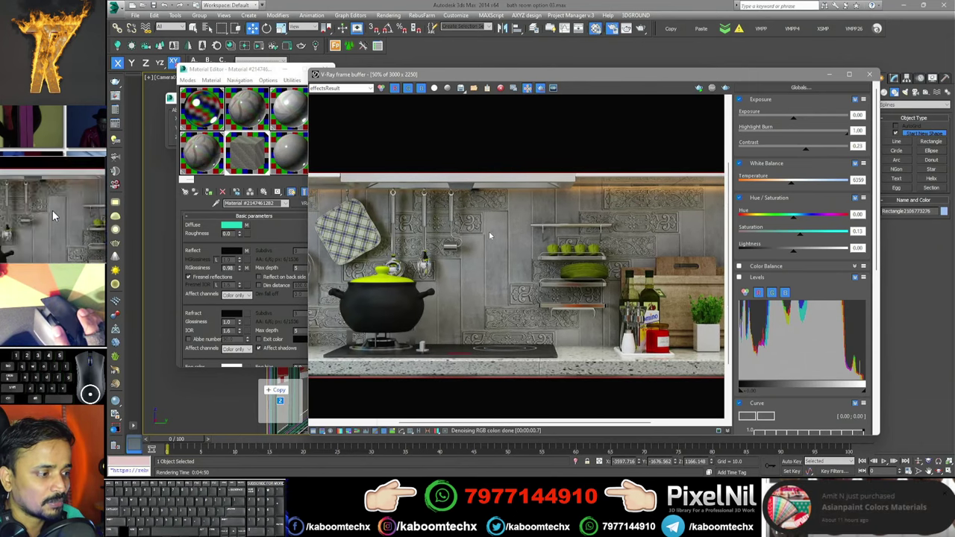
scroll(544, 263, "down", 1)
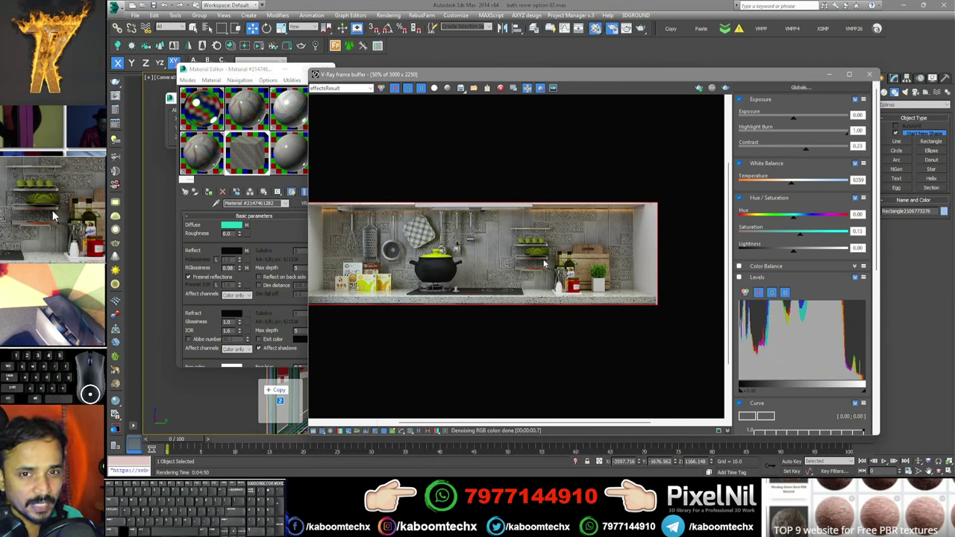